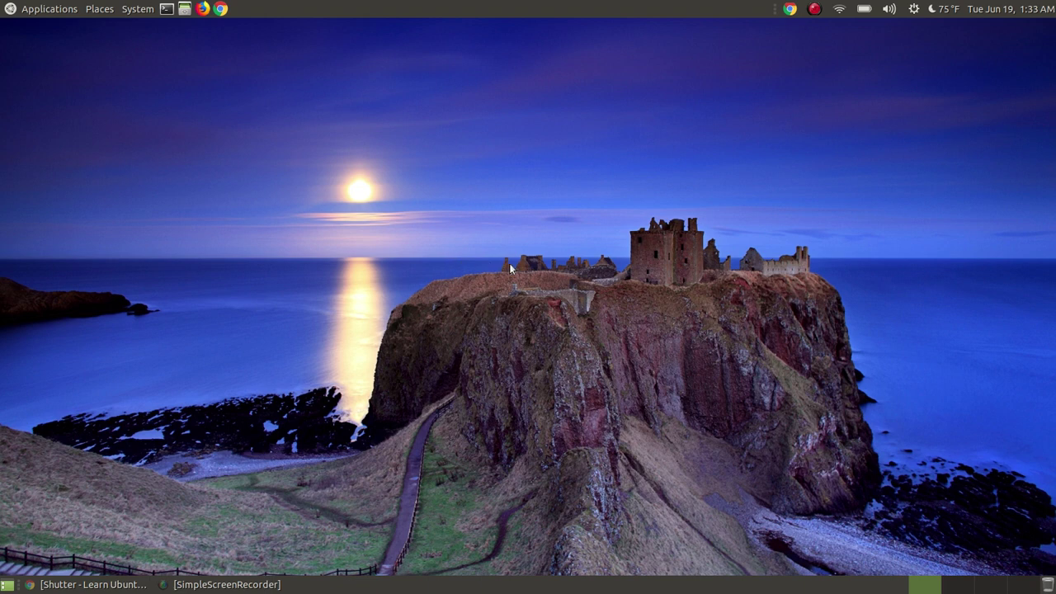
Bring up the Shutter installation page in Chrome, find the install instructions, and open a terminal window beside them.
left_click(103, 584)
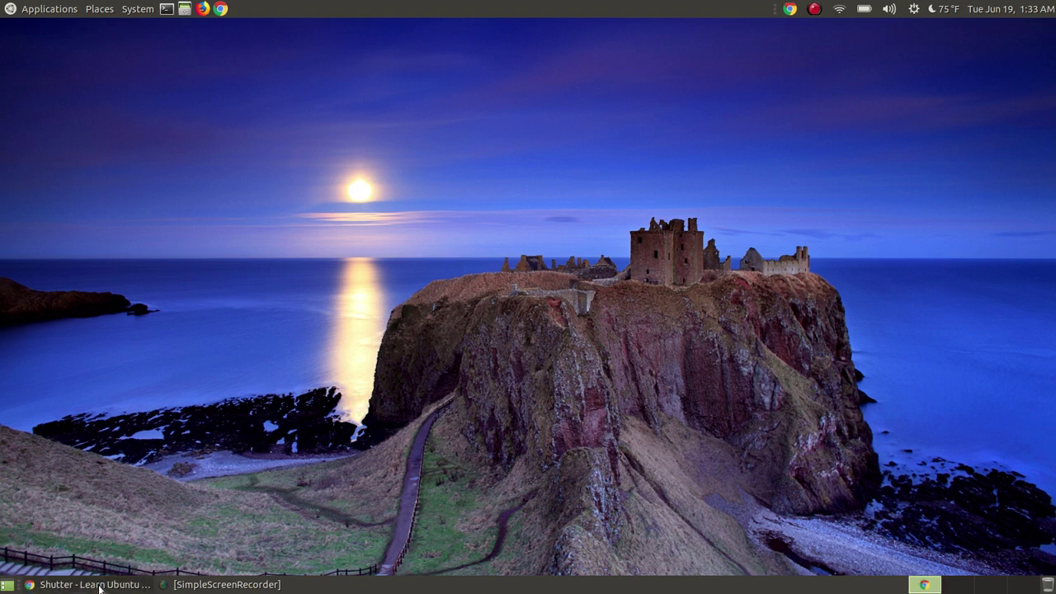
left_click_drag(1052, 139, 1052, 172)
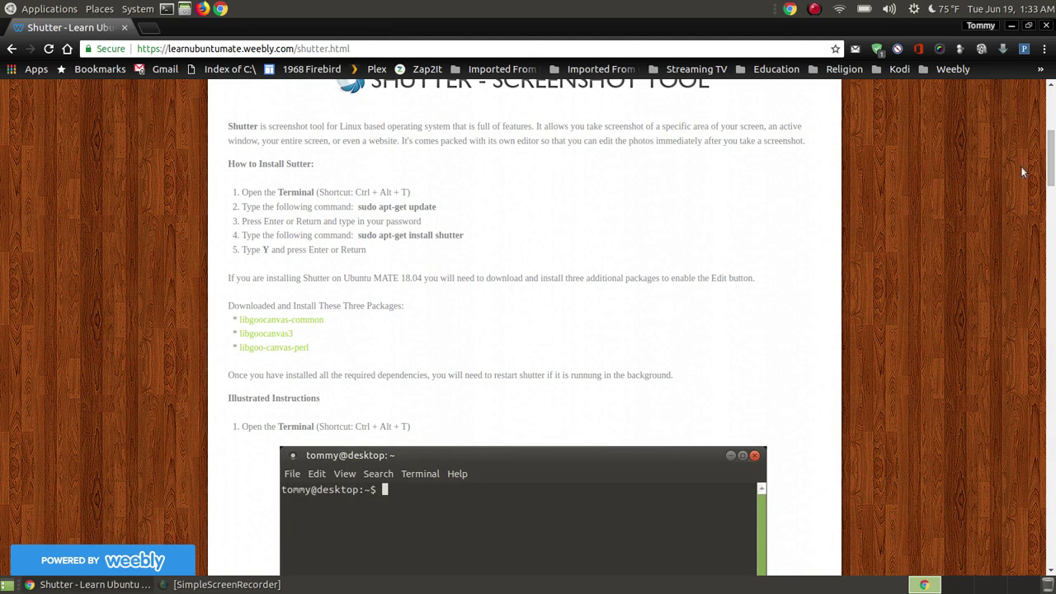
scroll(588, 207, "up", 1)
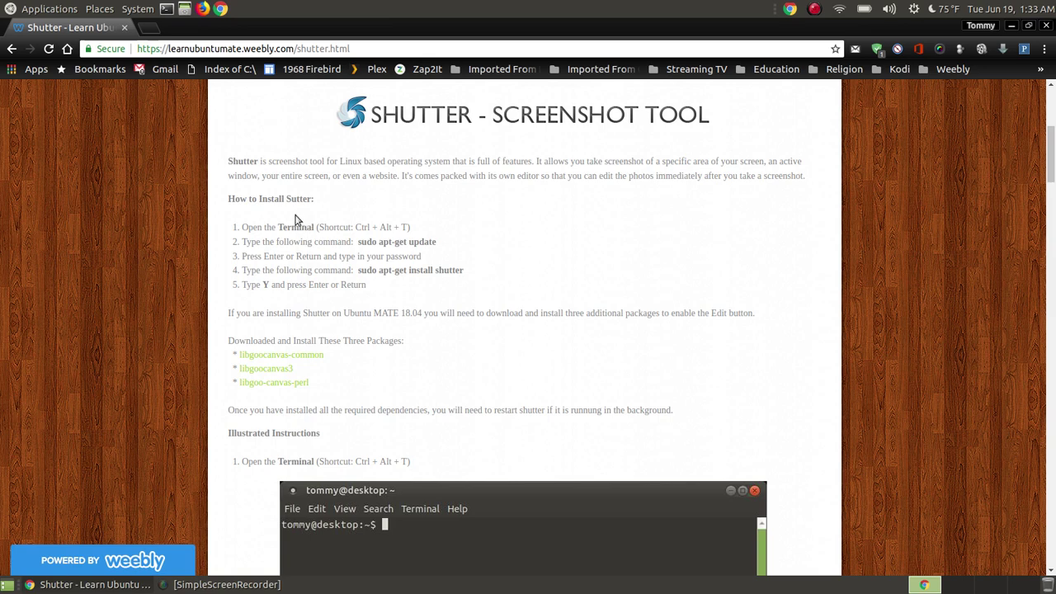
left_click(165, 12)
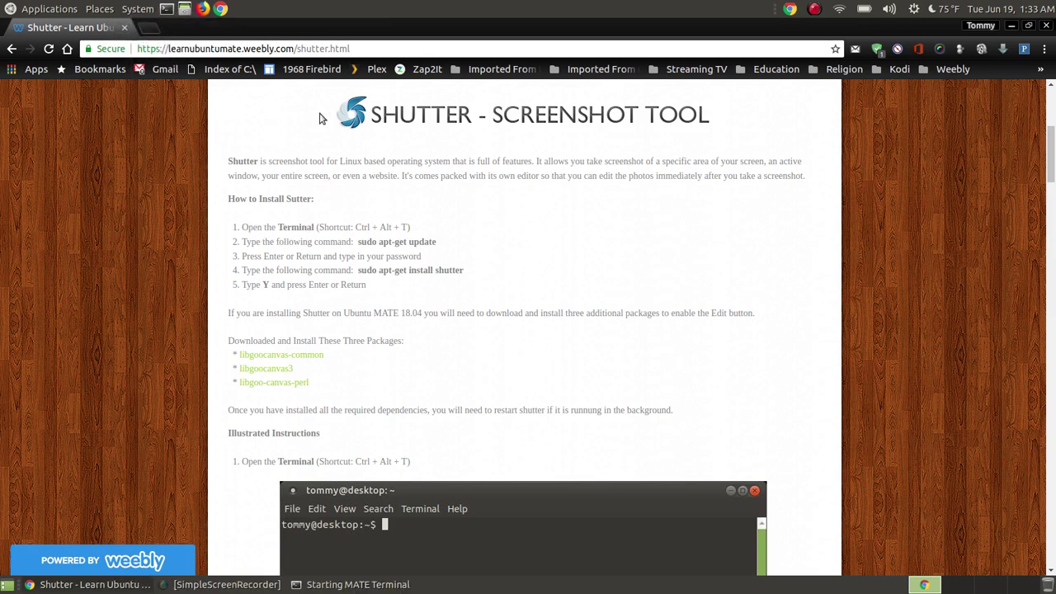
left_click_drag(307, 25, 828, 138)
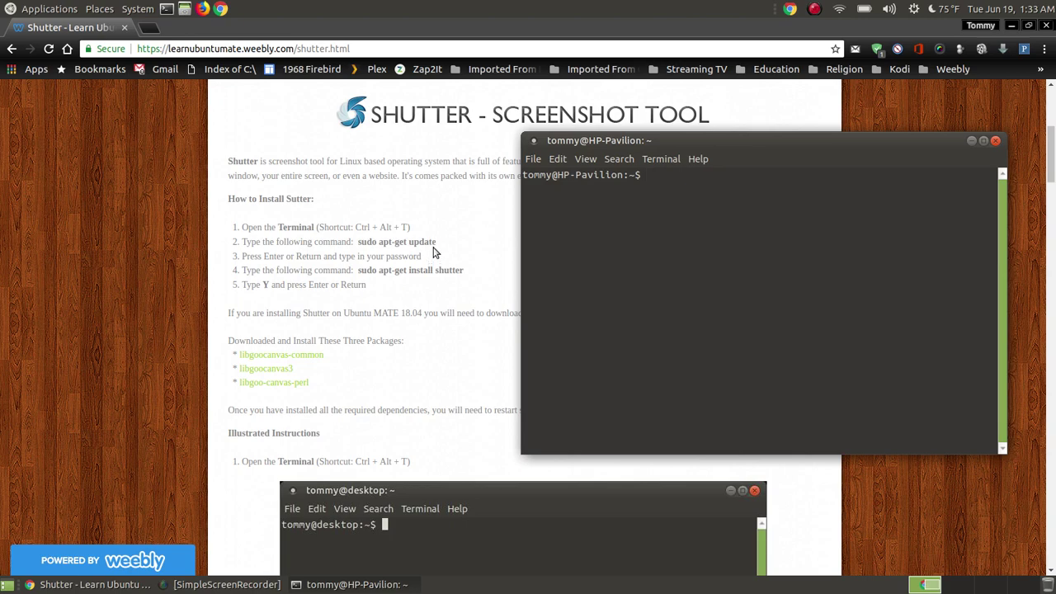
Copy the command sudo apt-get update from the page, run it in the terminal, and enter the account password.
left_click_drag(436, 241, 357, 242)
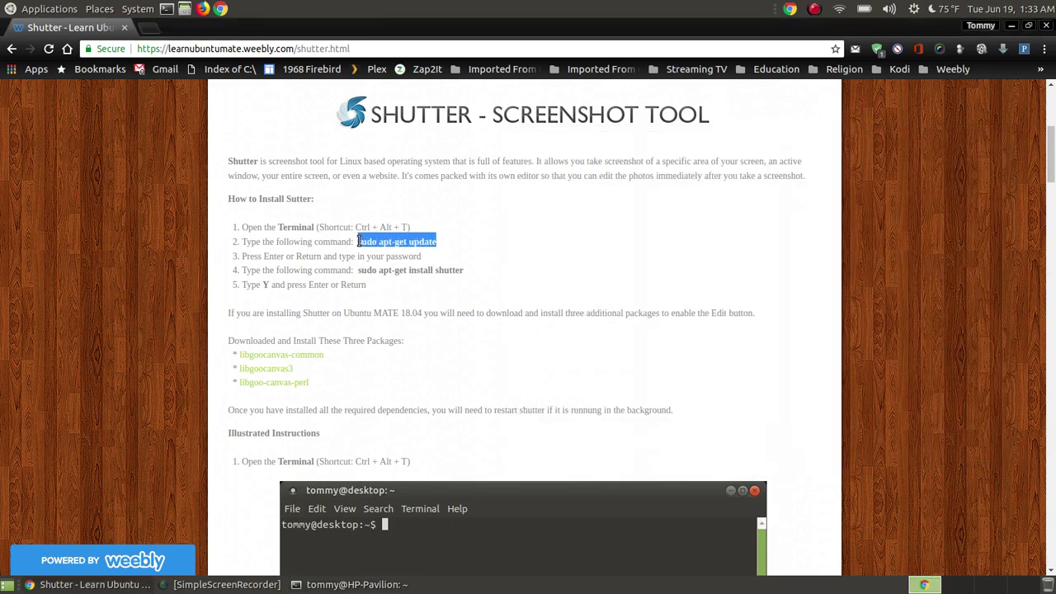
right_click(372, 241)
left_click(404, 252)
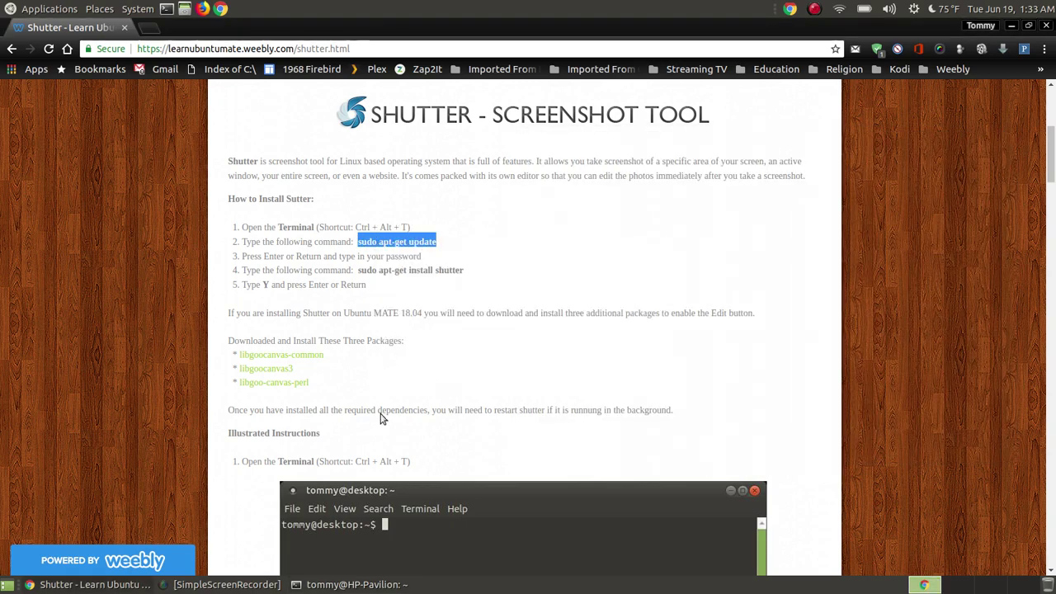
left_click(357, 582)
right_click(788, 231)
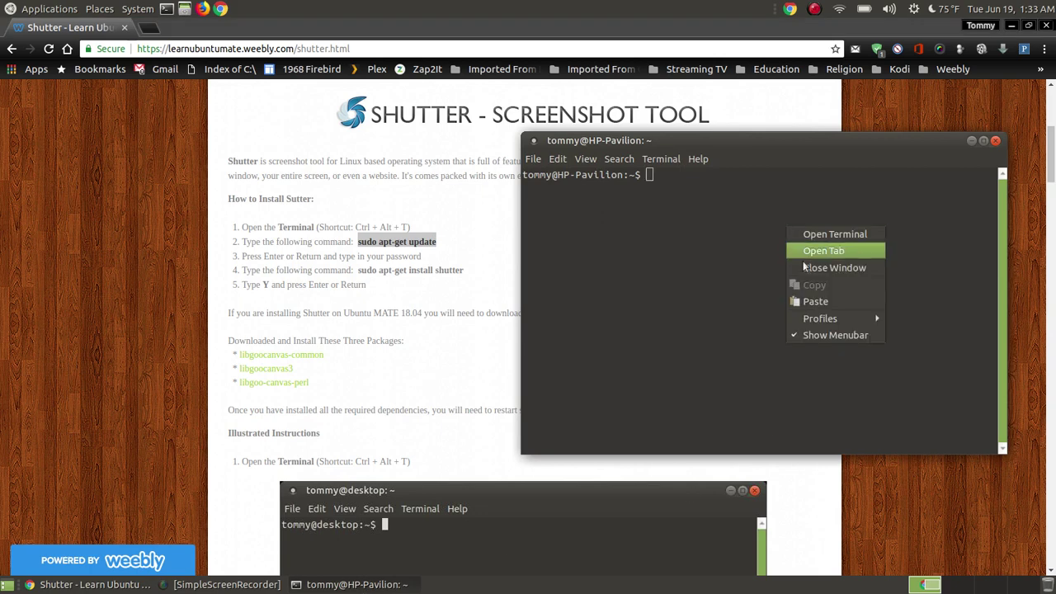
left_click(826, 303)
key("Return")
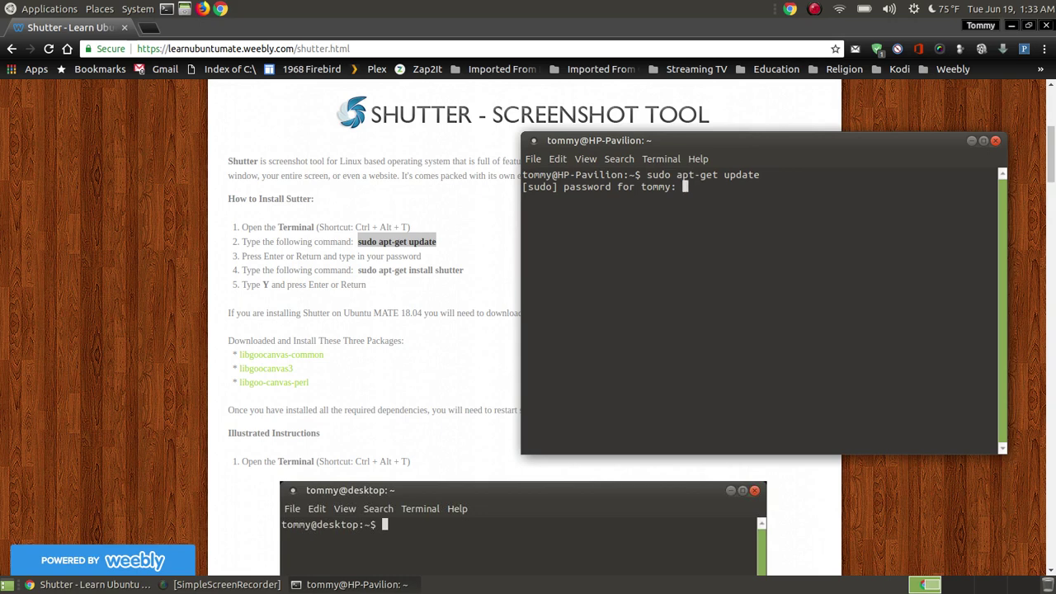
key("Return")
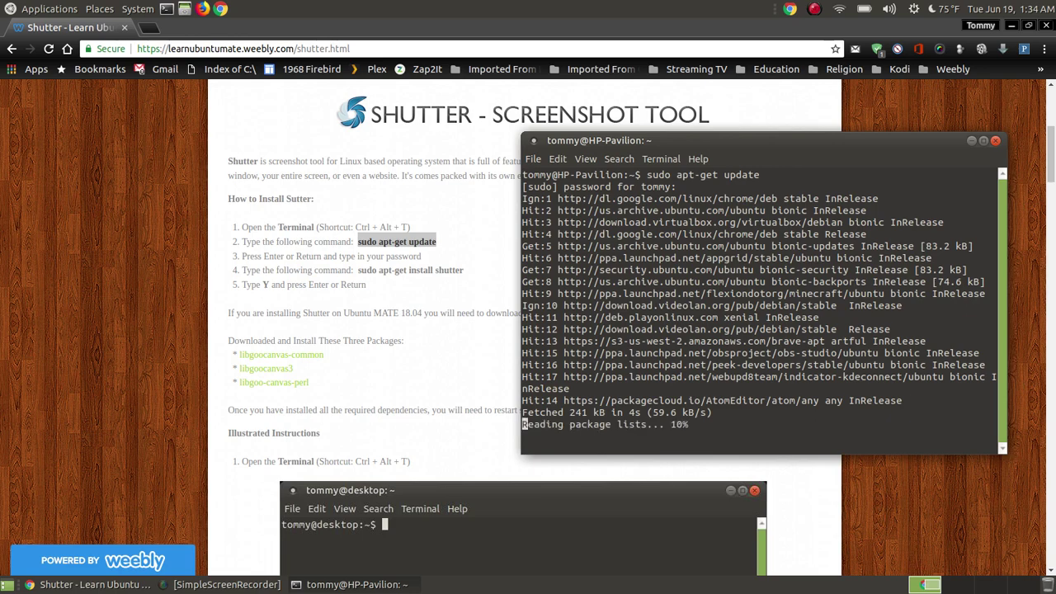
Copy sudo apt-get install shutter from the page, run it in the terminal, and close the terminal when the installation ends.
left_click_drag(465, 271, 357, 272)
right_click(374, 270)
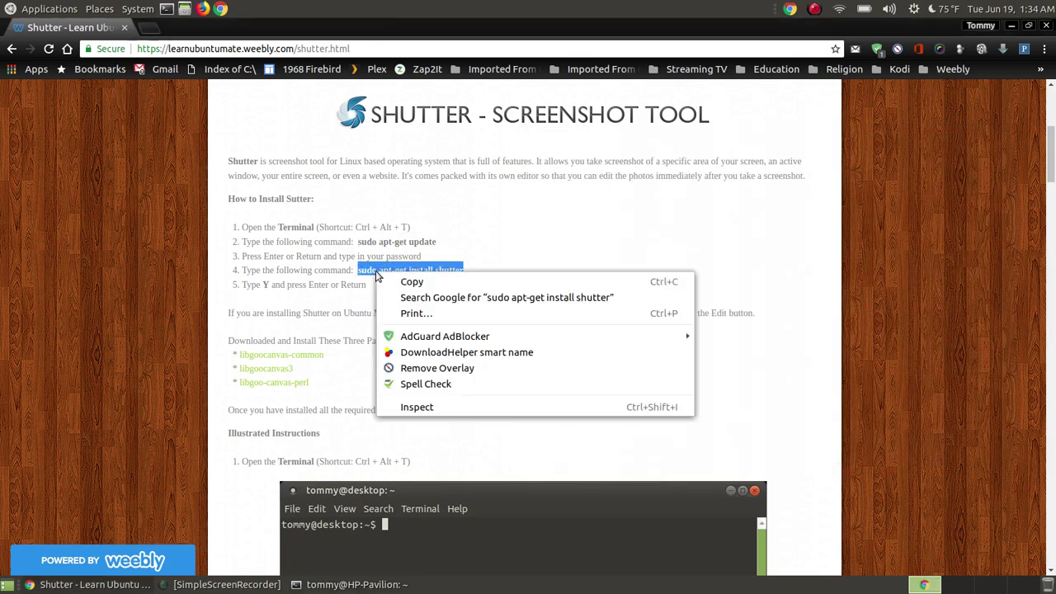
left_click(381, 281)
left_click(385, 588)
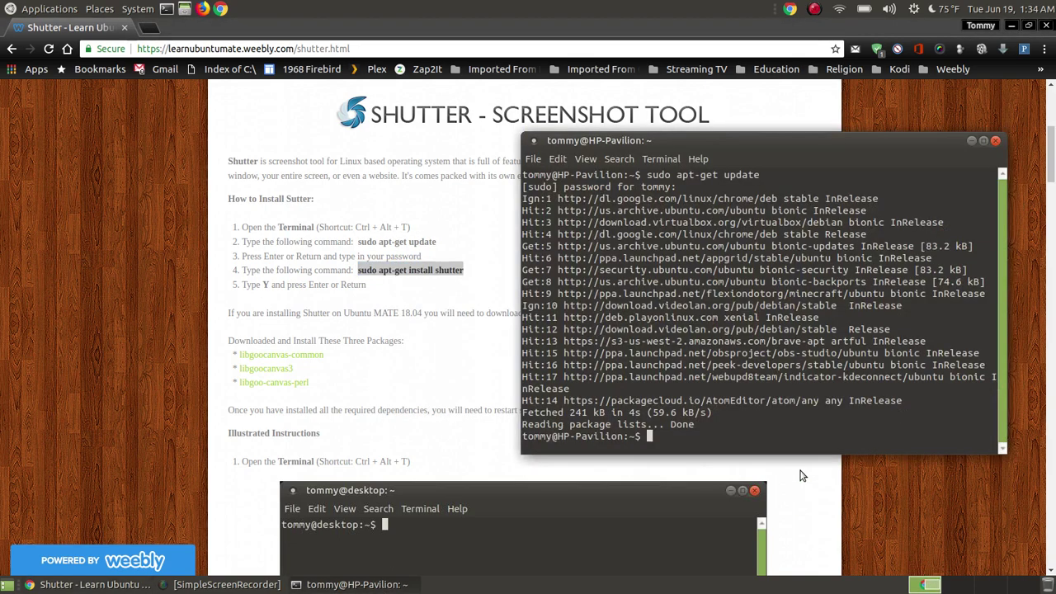
right_click(707, 451)
left_click(717, 516)
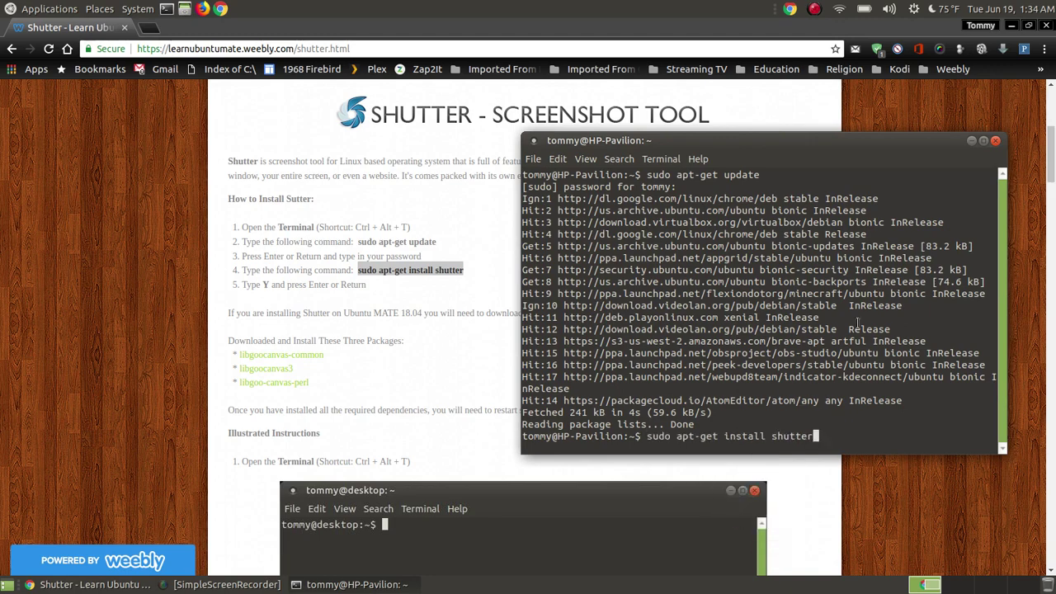
key("Return")
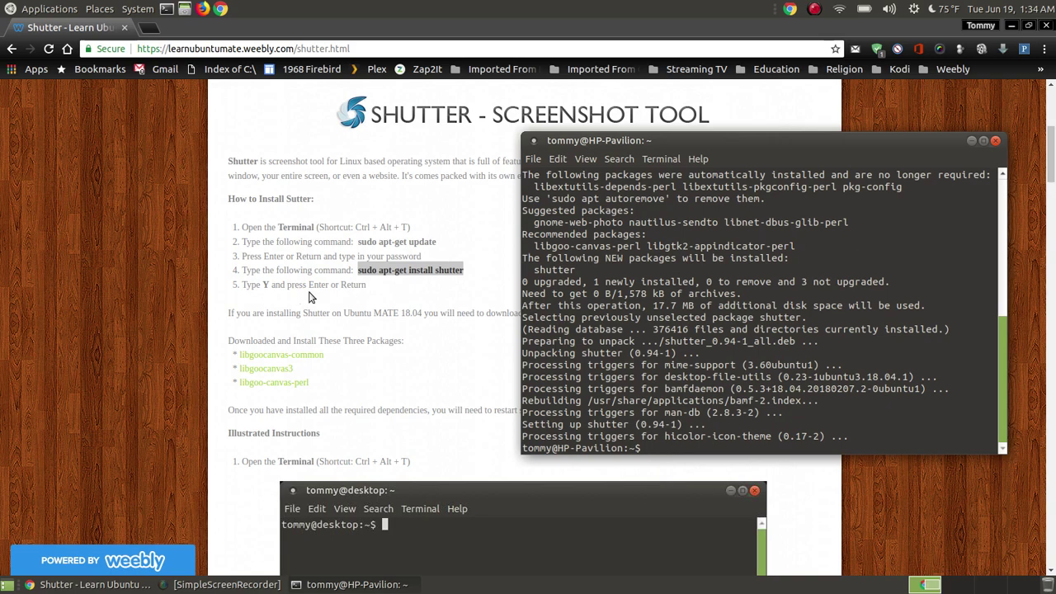
left_click(996, 141)
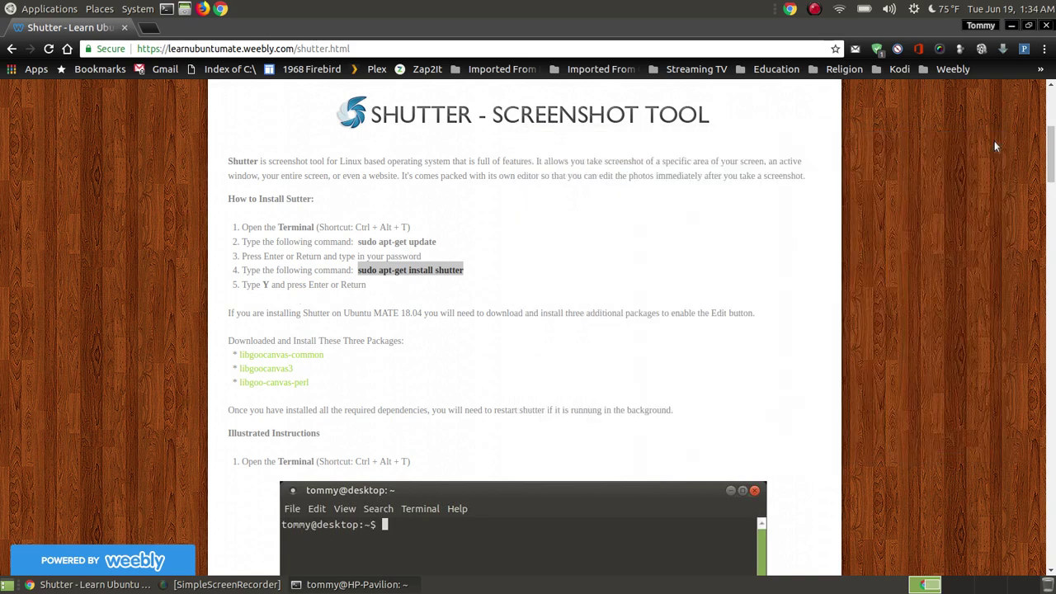
left_click(498, 280)
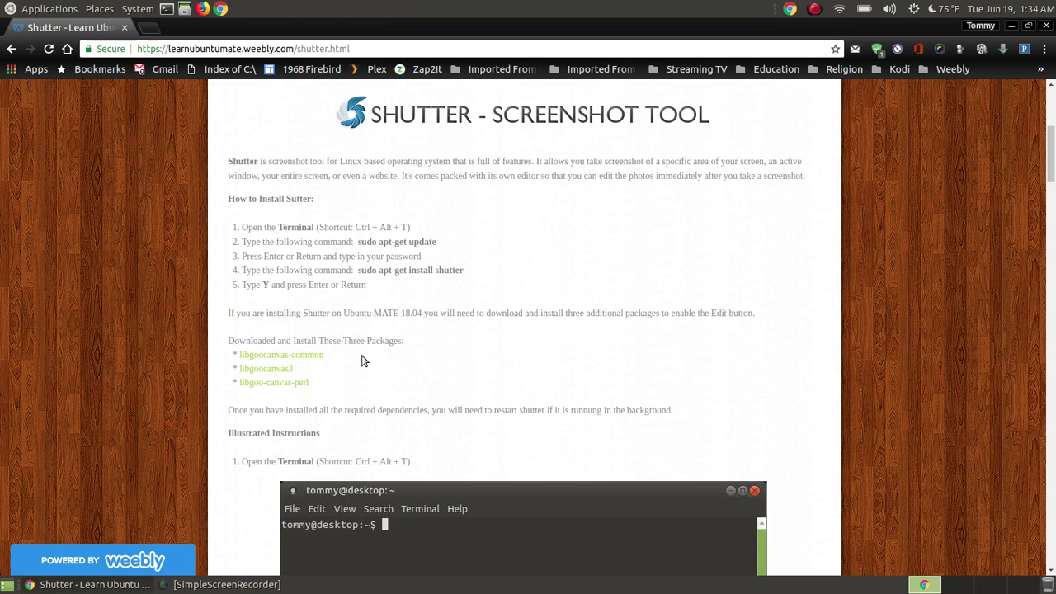
Minimize the browser and launch Shutter from the Accessories applications.
left_click(1011, 26)
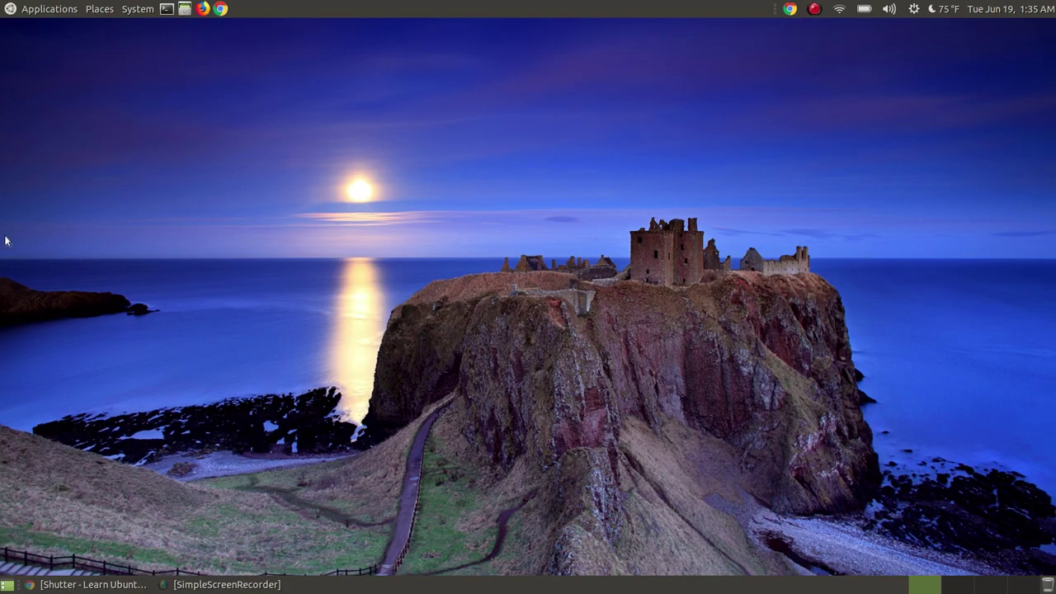
left_click(23, 8)
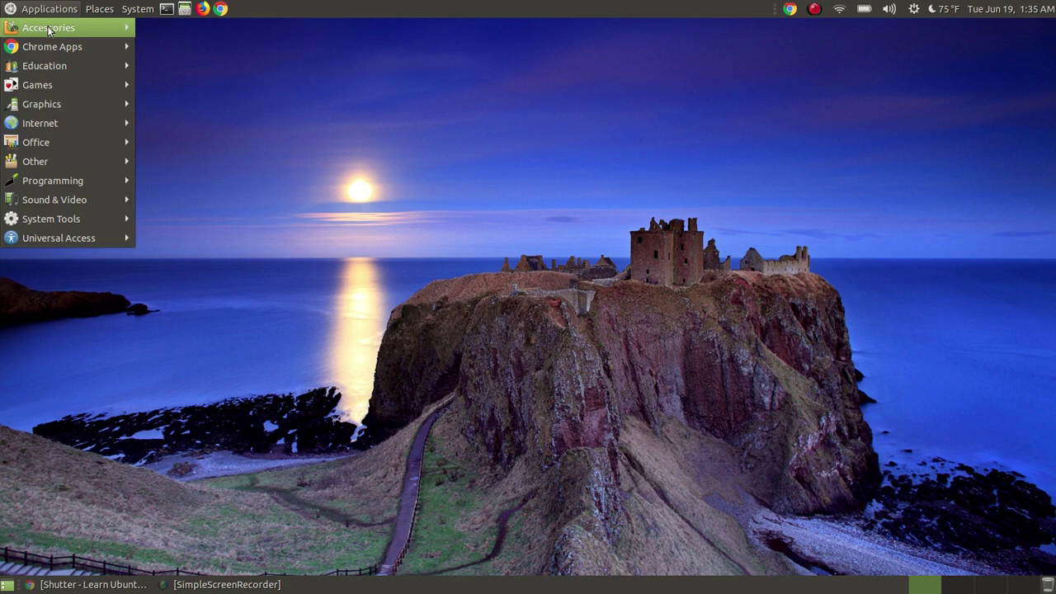
mouse_move(48, 31)
left_click(189, 279)
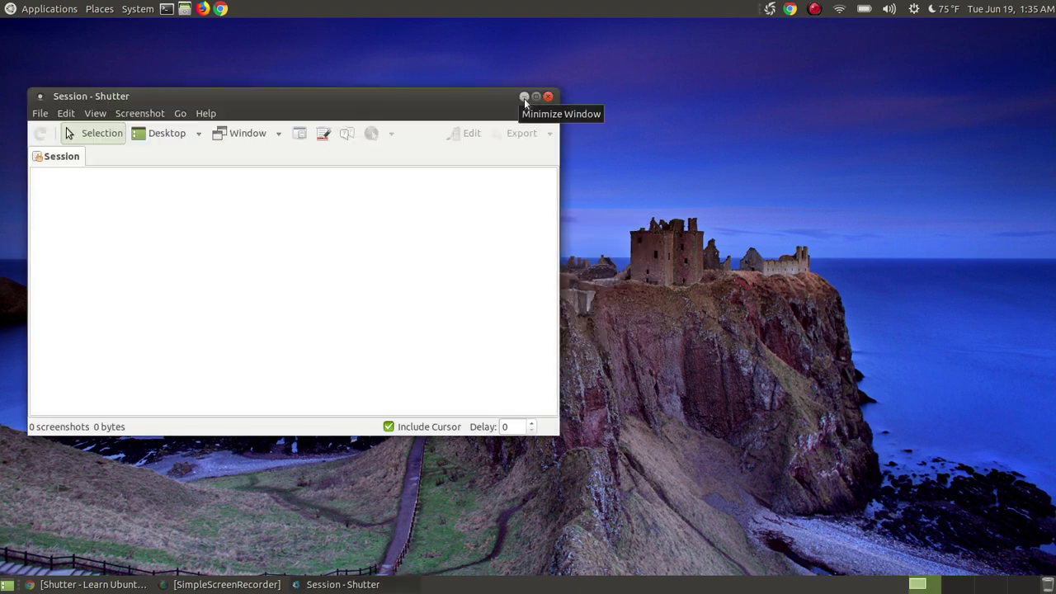
Reposition the Shutter window, capture the full desktop with the cursor included, and maximize the window.
left_click_drag(454, 100, 544, 109)
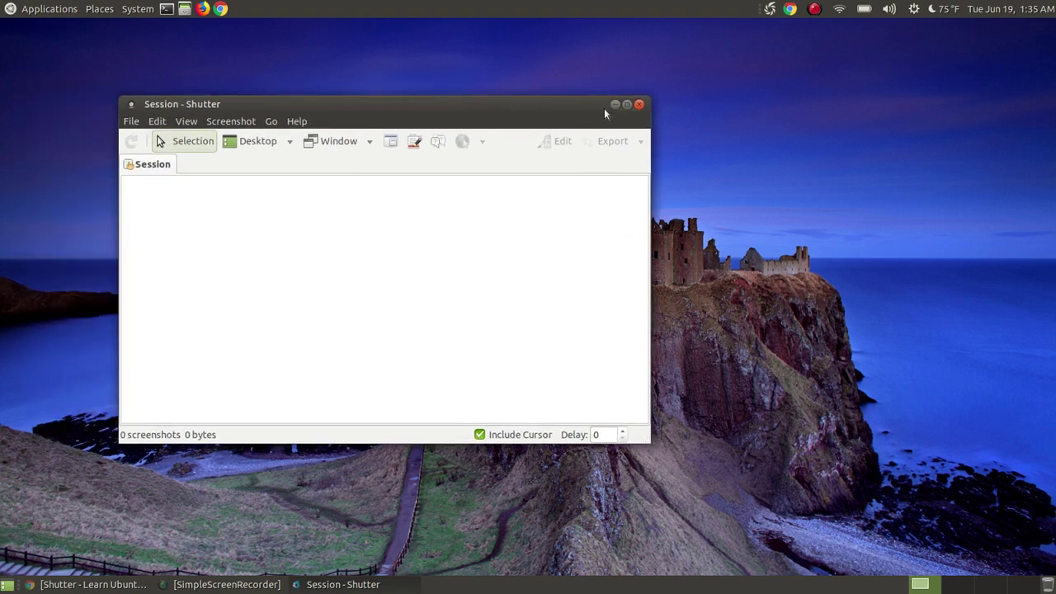
left_click_drag(461, 99, 631, 68)
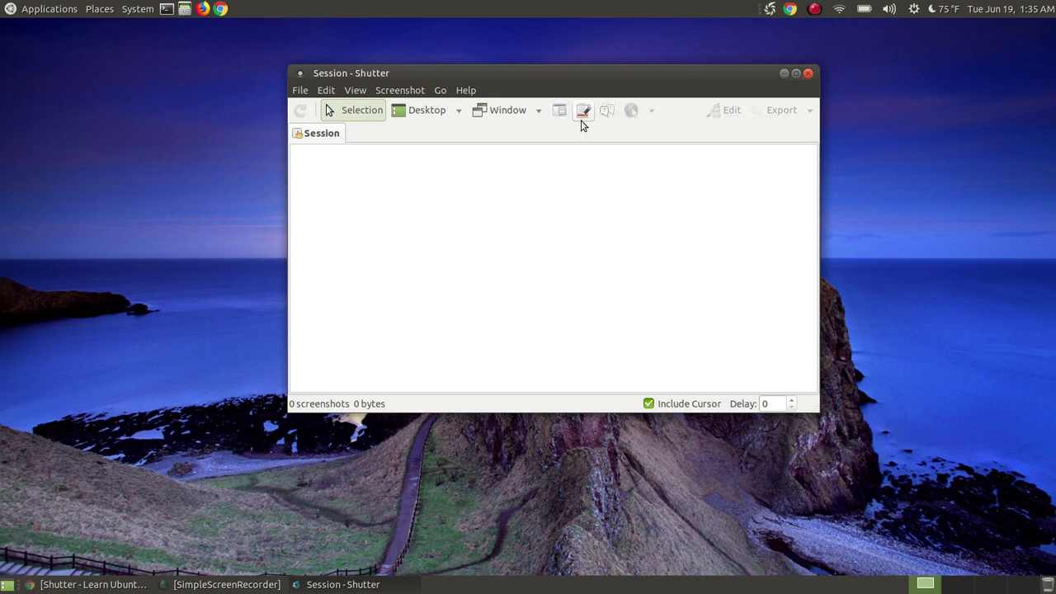
left_click(417, 115)
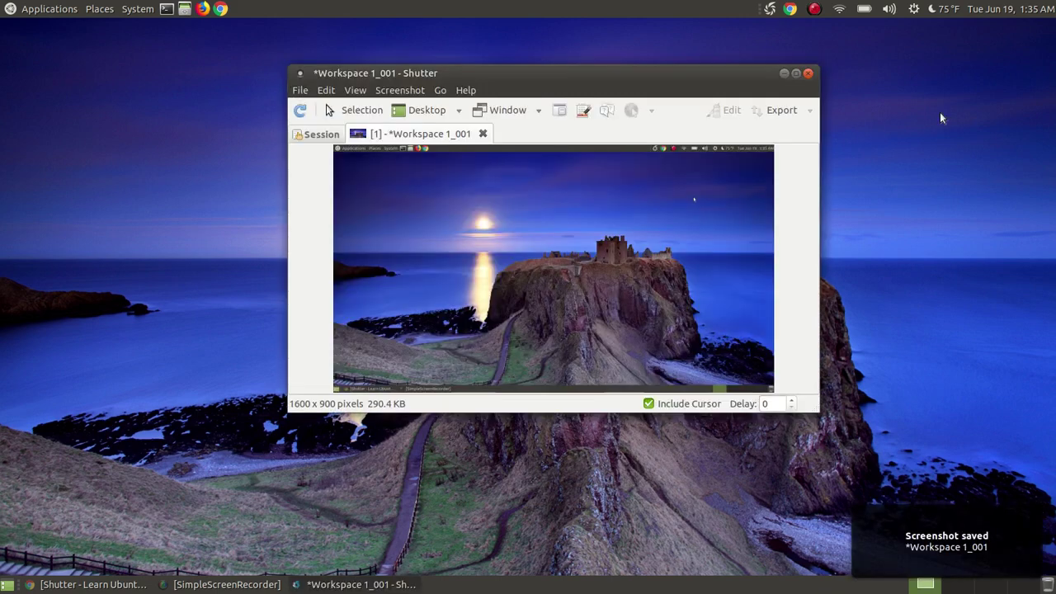
left_click(795, 73)
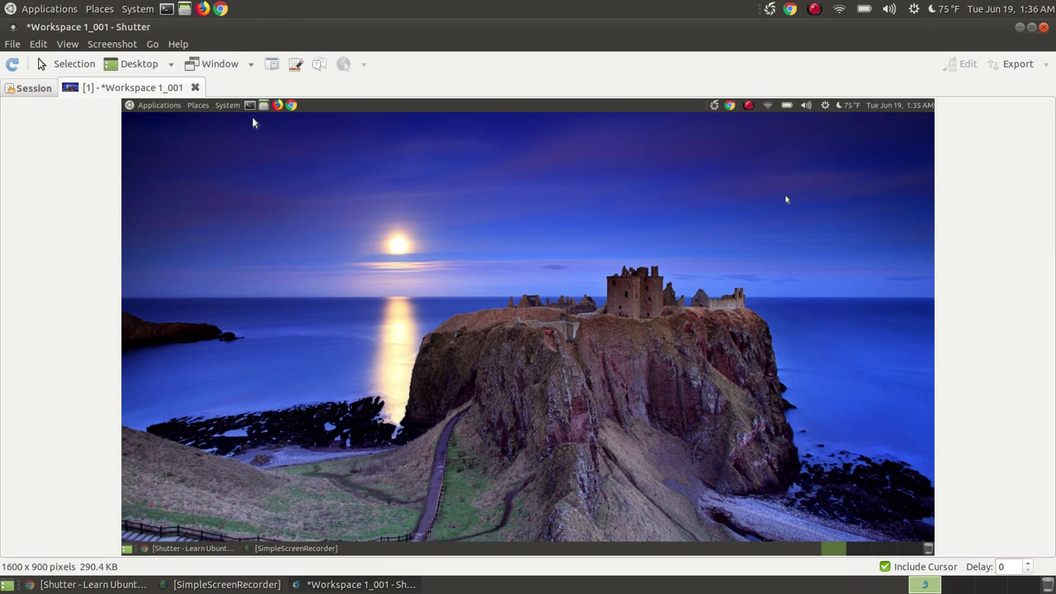
Close the desktop screenshot in Shutter and quit the program completely, including its background process.
left_click(194, 87)
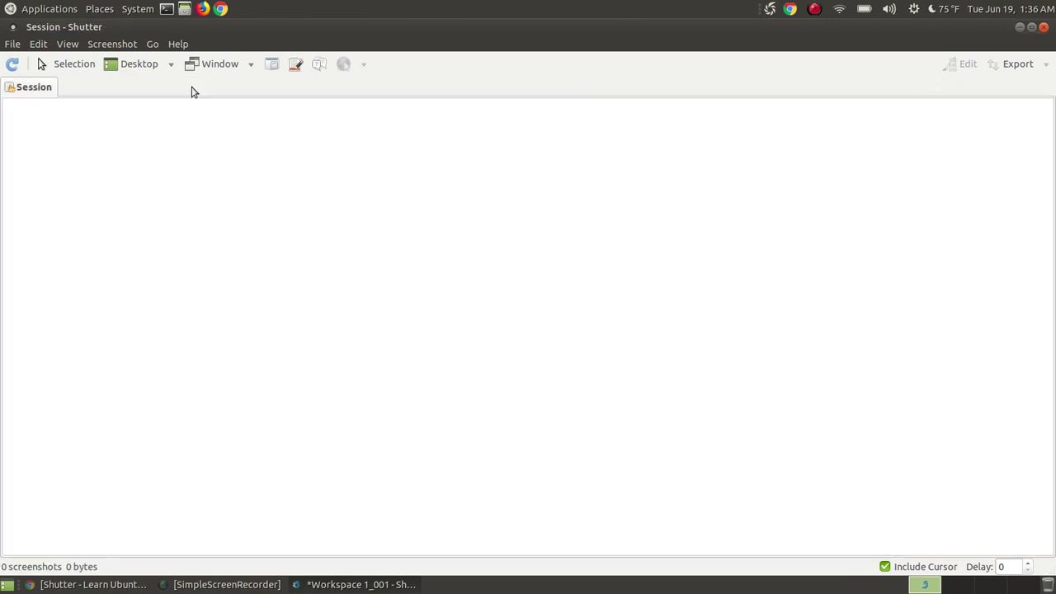
left_click(1044, 27)
left_click(771, 11)
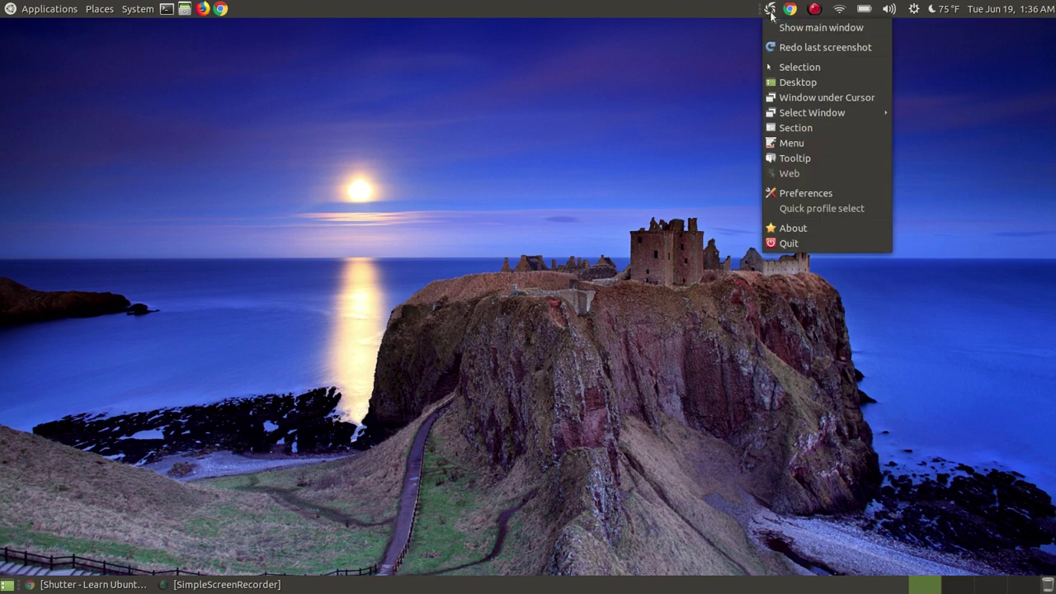
left_click(788, 244)
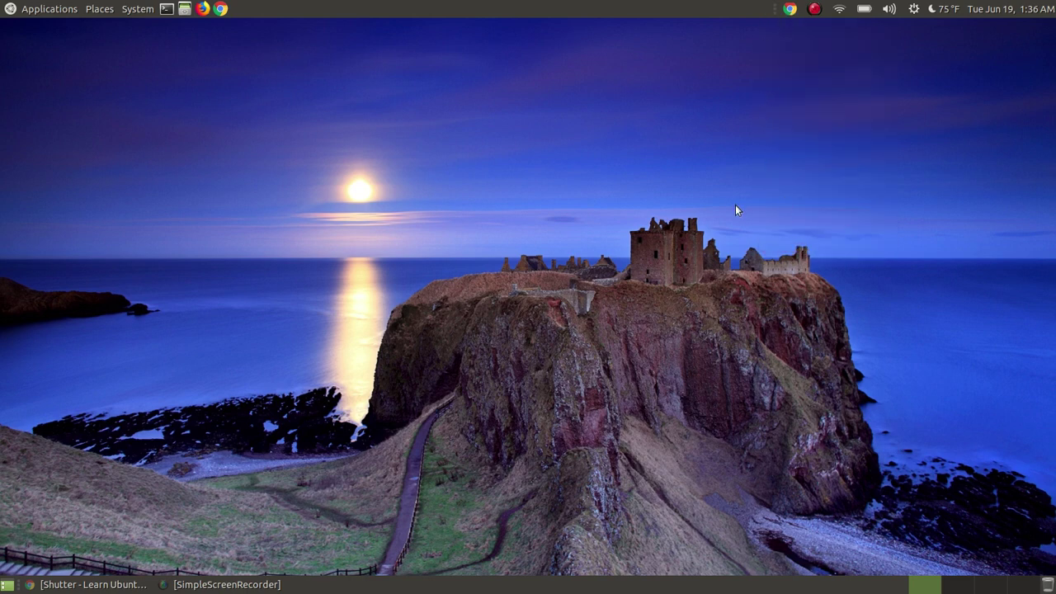
Open the Shutter Missing Files folder in Downloads with the file manager and compare its packages with the three package links on the page.
left_click(92, 583)
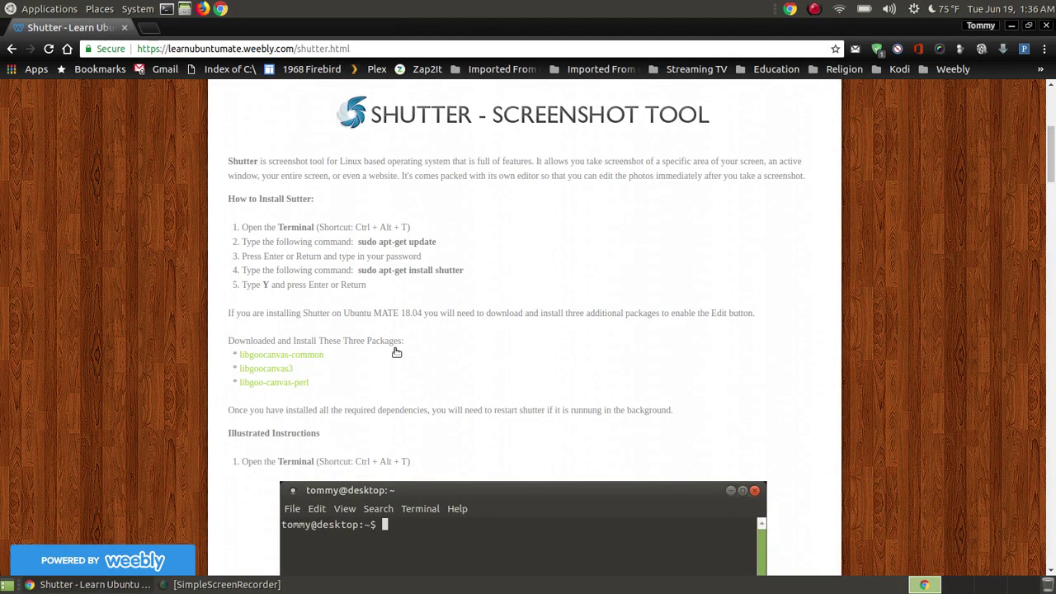
scroll(541, 340, "down", 2)
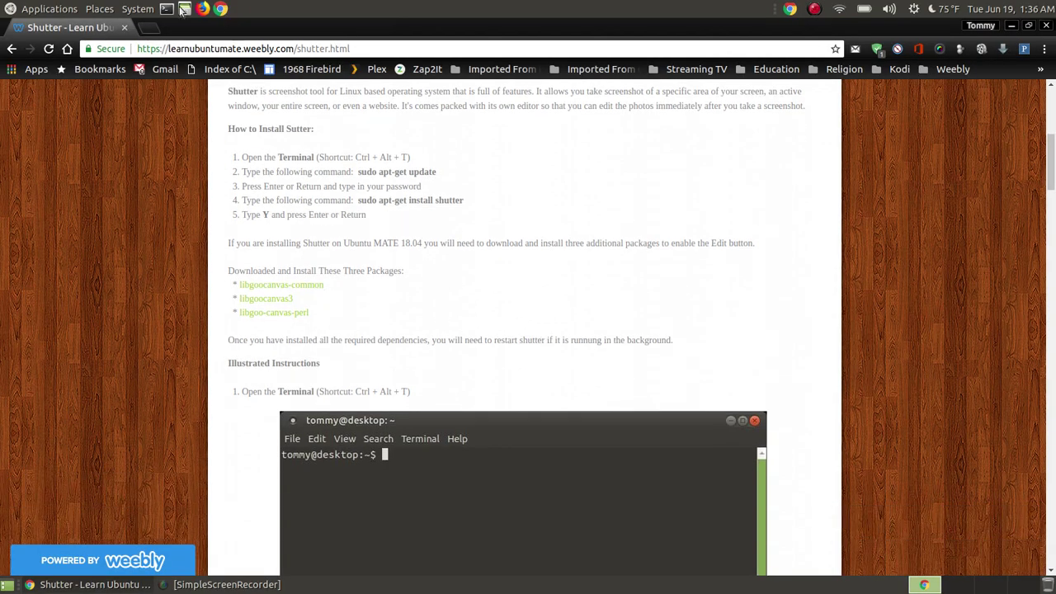
key("super+e")
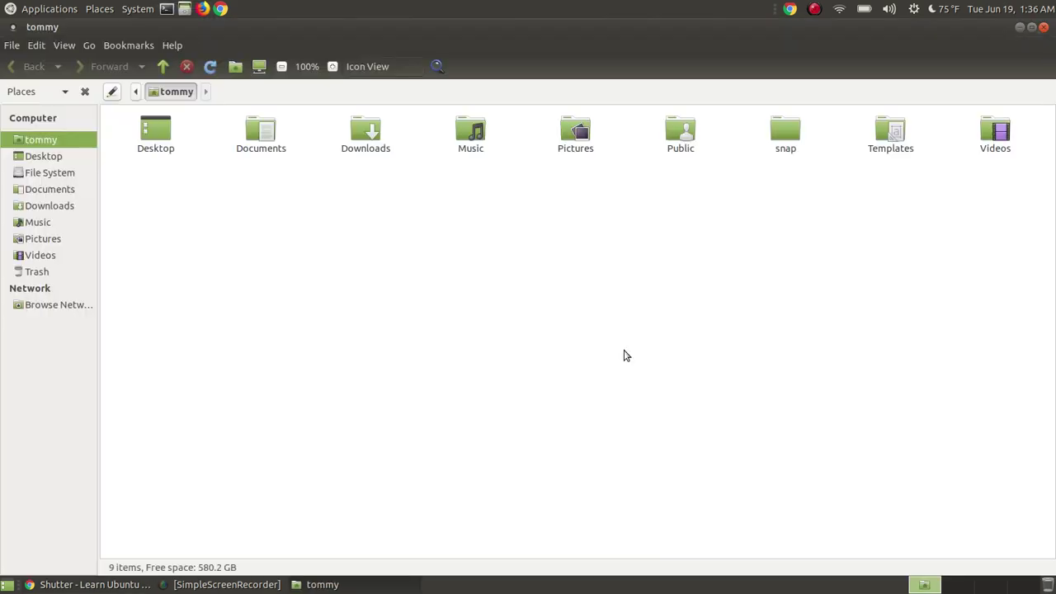
double_click(366, 134)
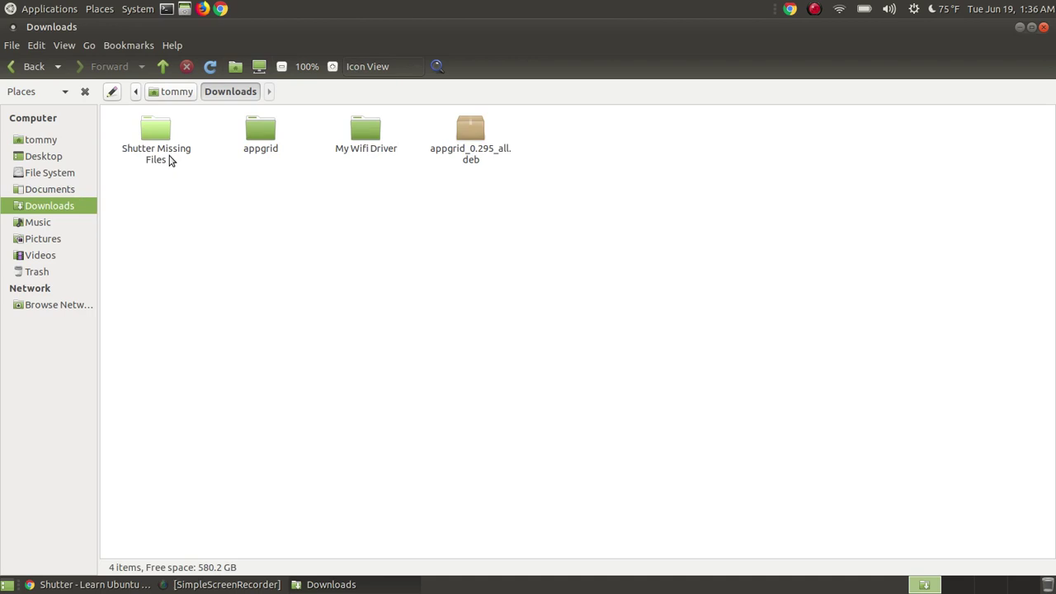
right_click(698, 153)
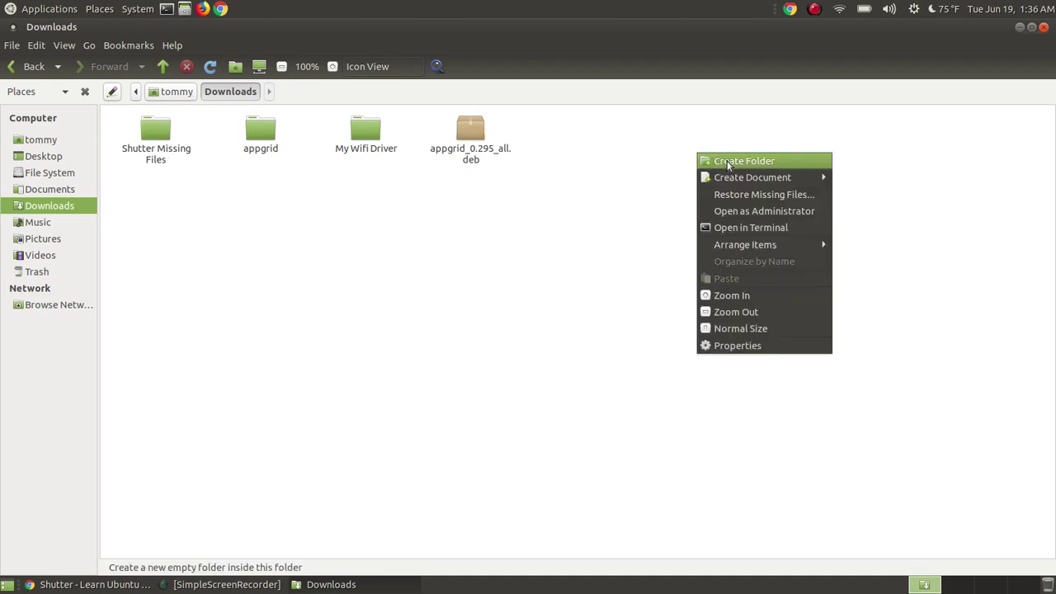
key("Escape")
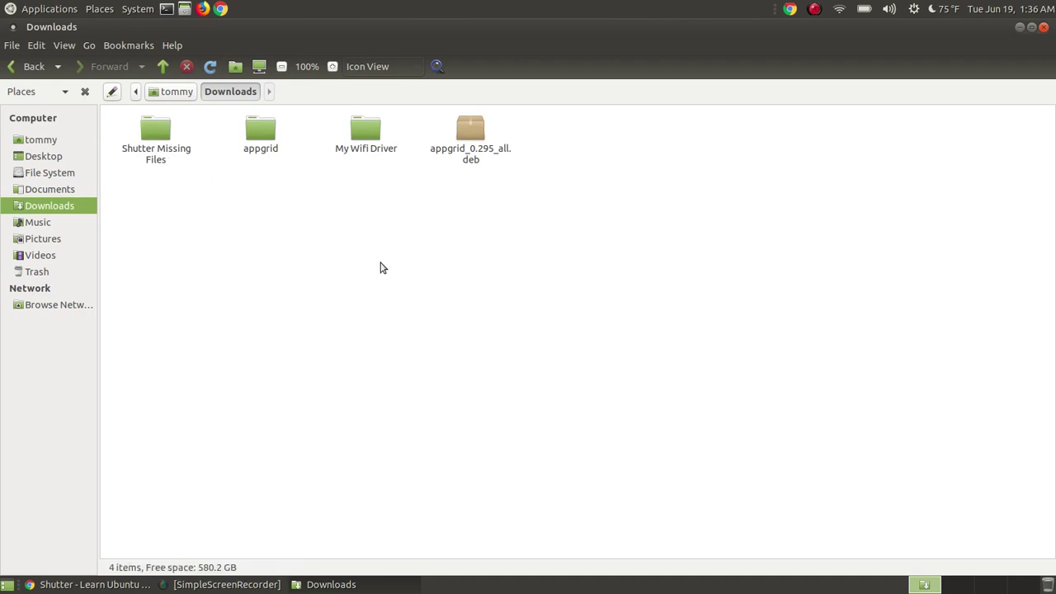
double_click(160, 136)
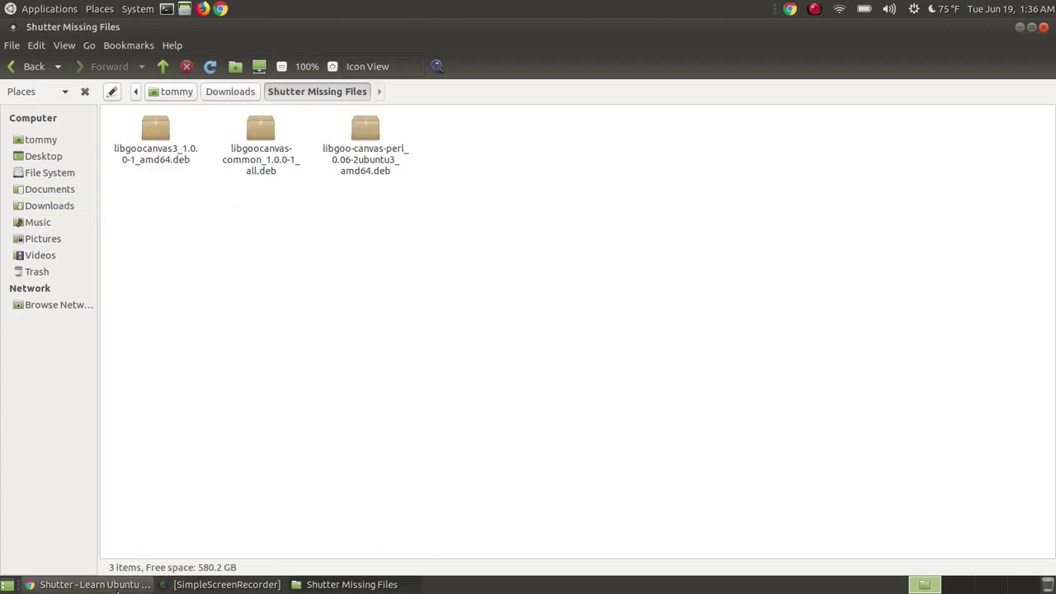
left_click(95, 583)
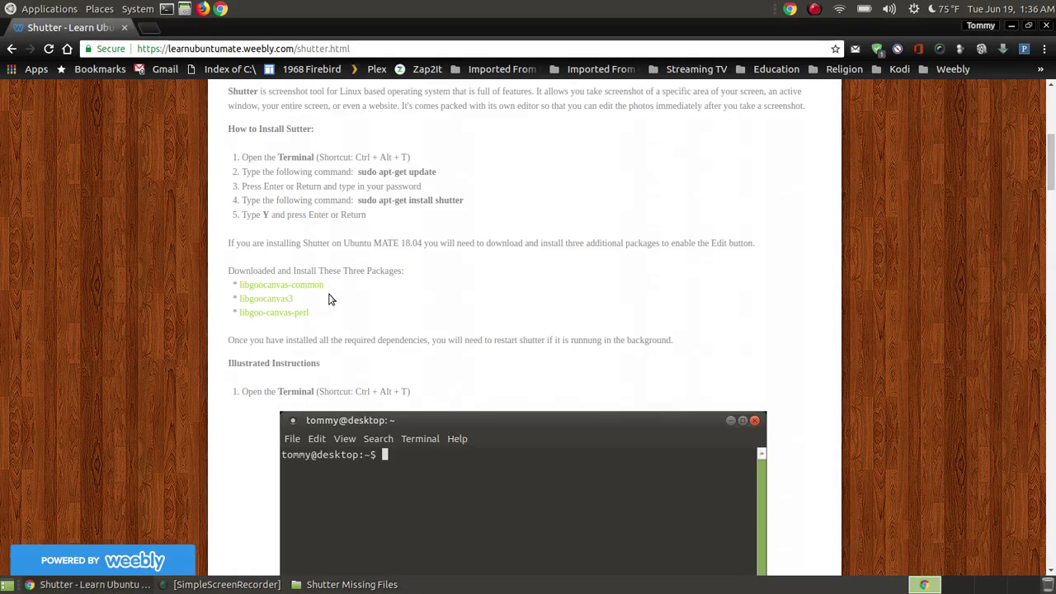
left_click(346, 584)
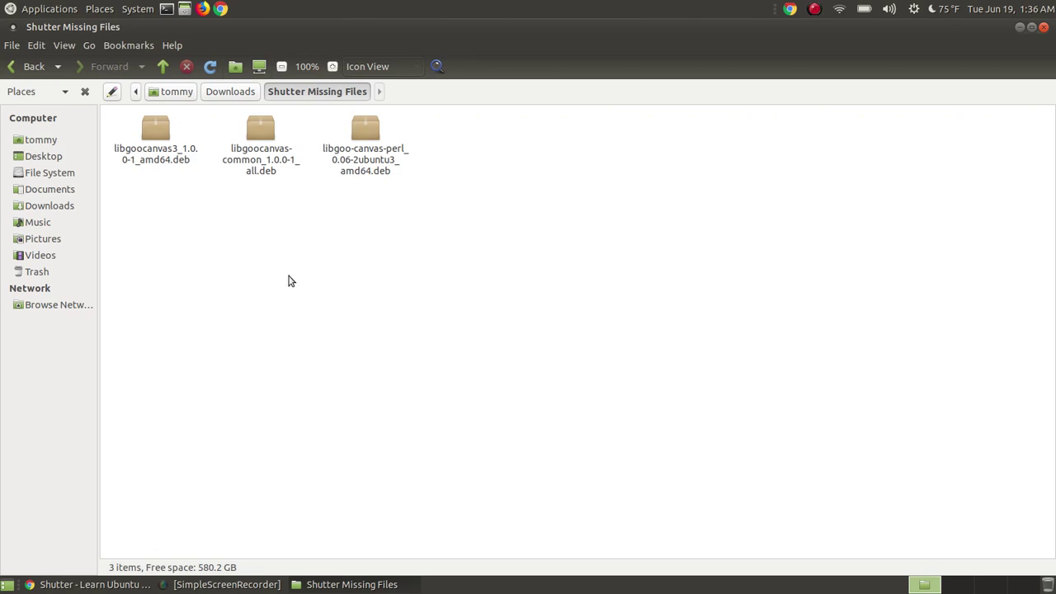
Install the libgoocanvas-common package from the Shutter Missing Files folder, authenticating with the account password, and close the installer.
left_click(93, 584)
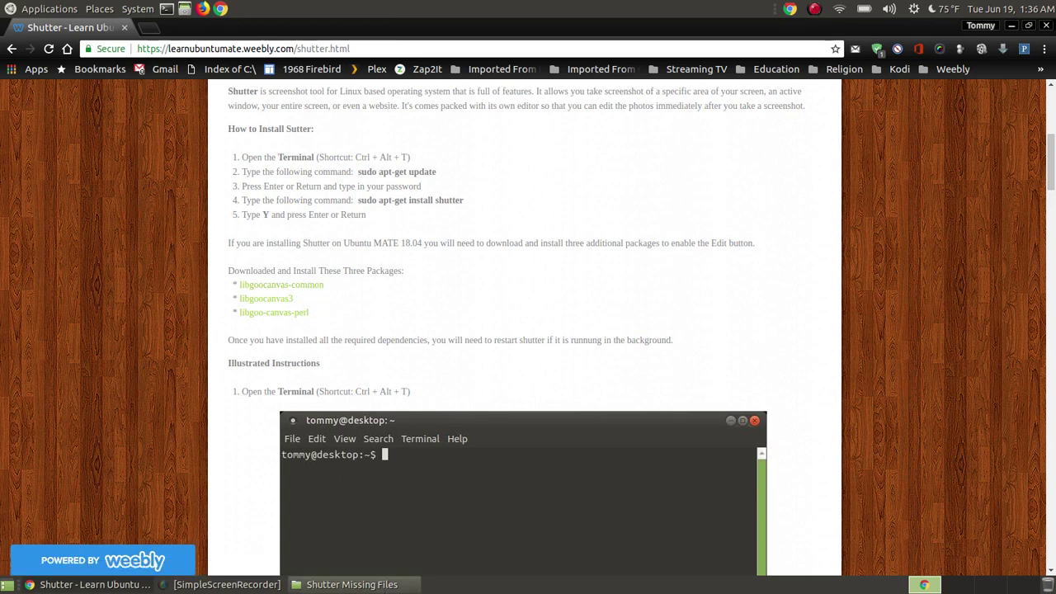
left_click(363, 584)
double_click(264, 139)
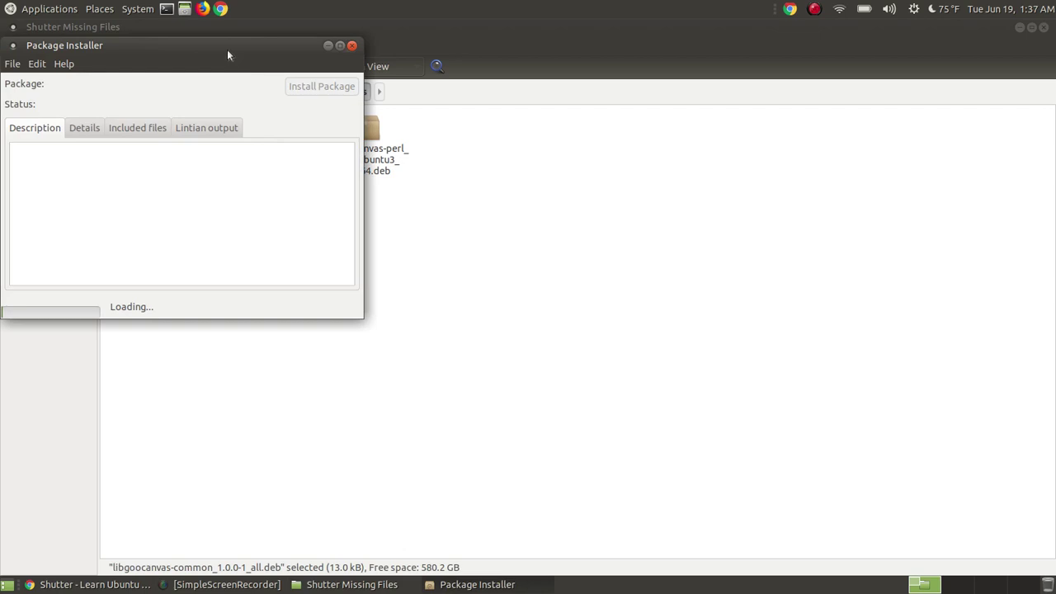
left_click_drag(236, 53, 575, 185)
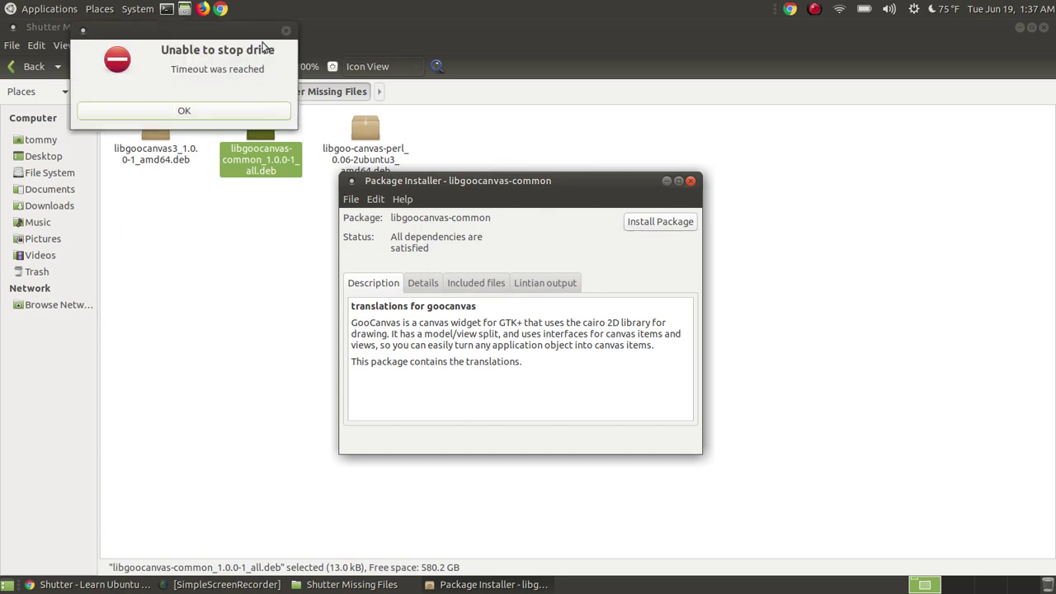
left_click(218, 112)
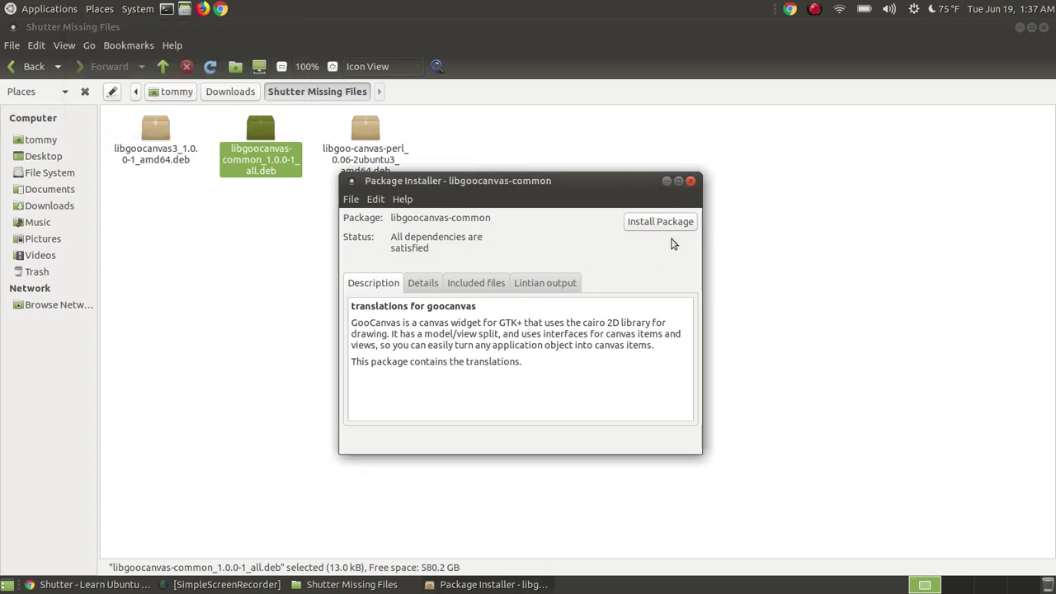
left_click(647, 223)
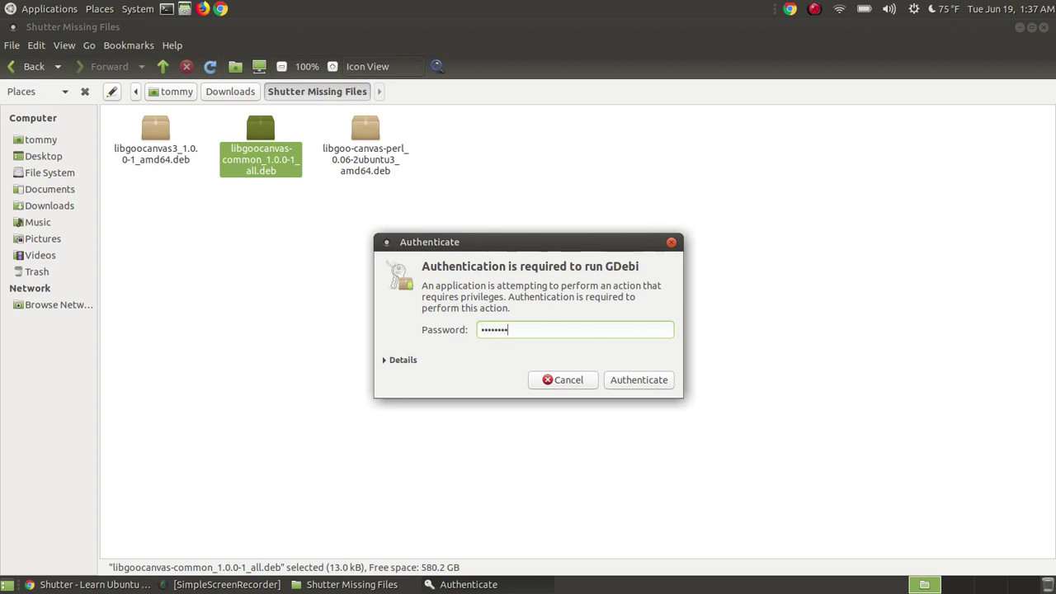
left_click(639, 379)
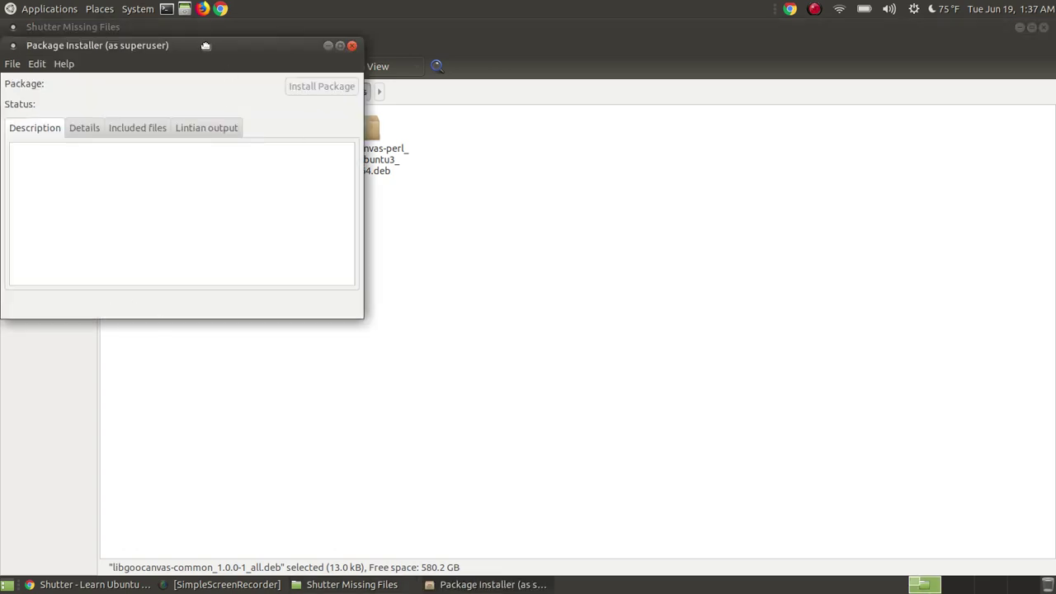
left_click_drag(207, 42, 550, 174)
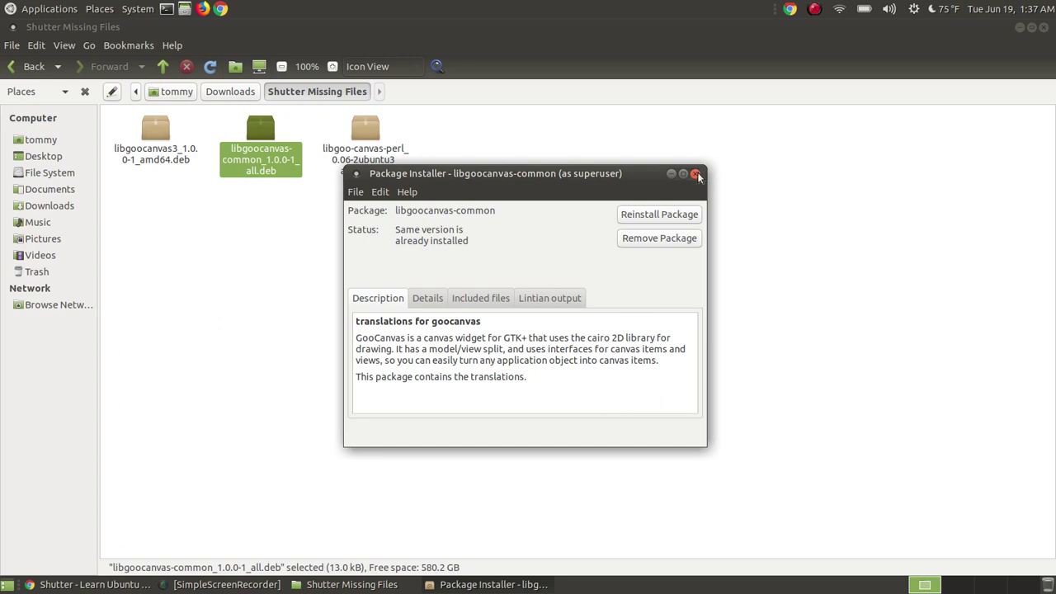
left_click(696, 175)
Install the libgoocanvas3 package from the same folder, authenticating with the account password, and close the installer.
double_click(156, 132)
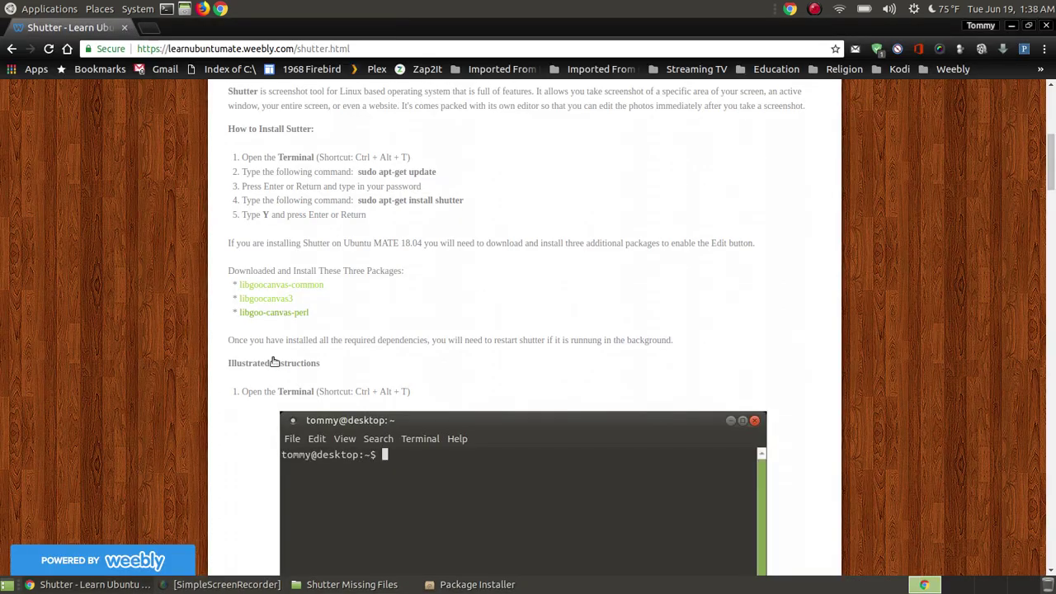
left_click(487, 583)
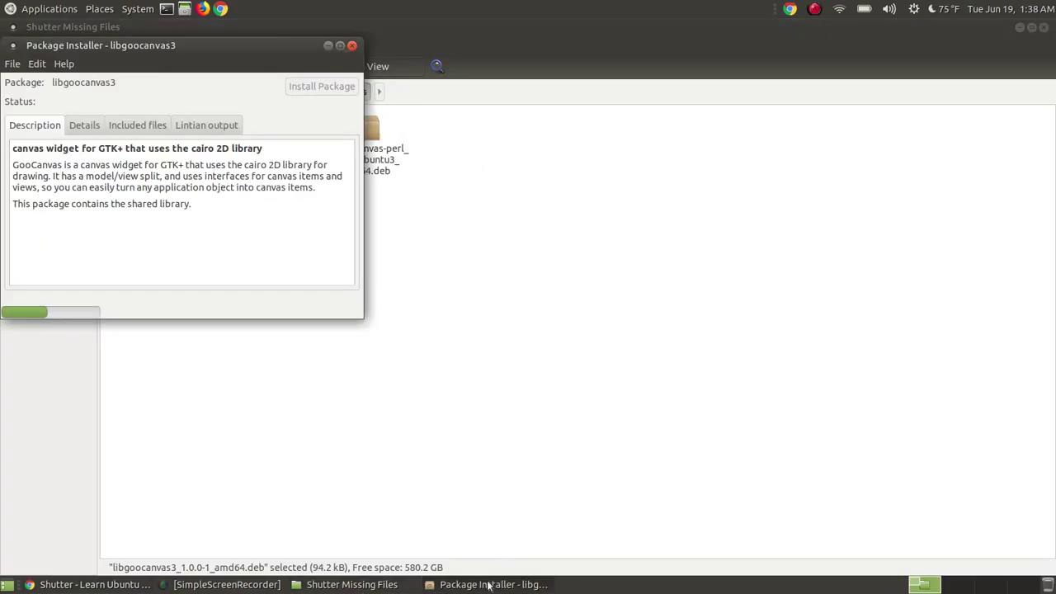
left_click_drag(207, 48, 558, 185)
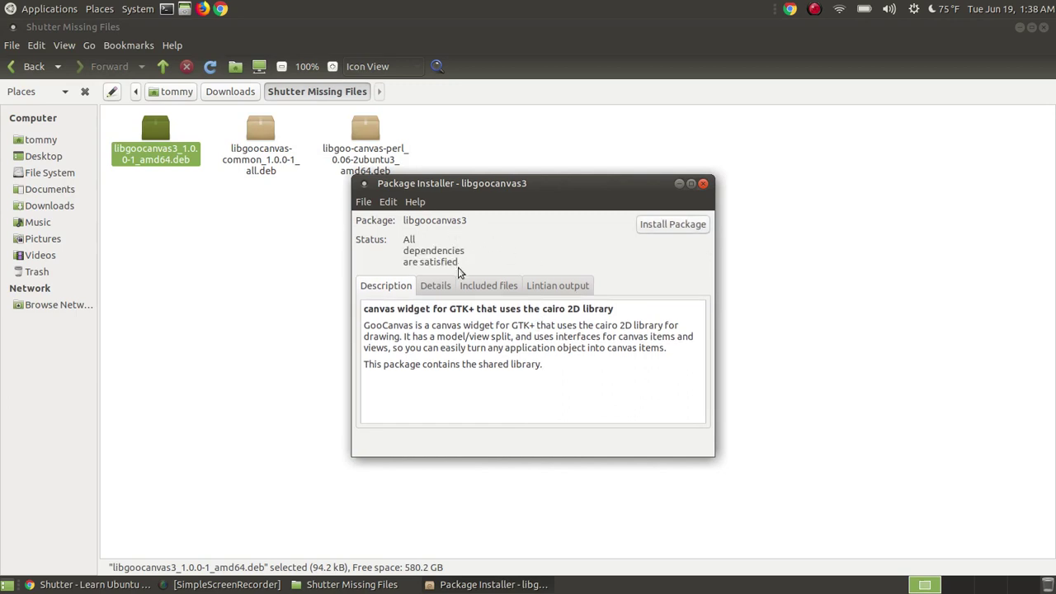
left_click(670, 228)
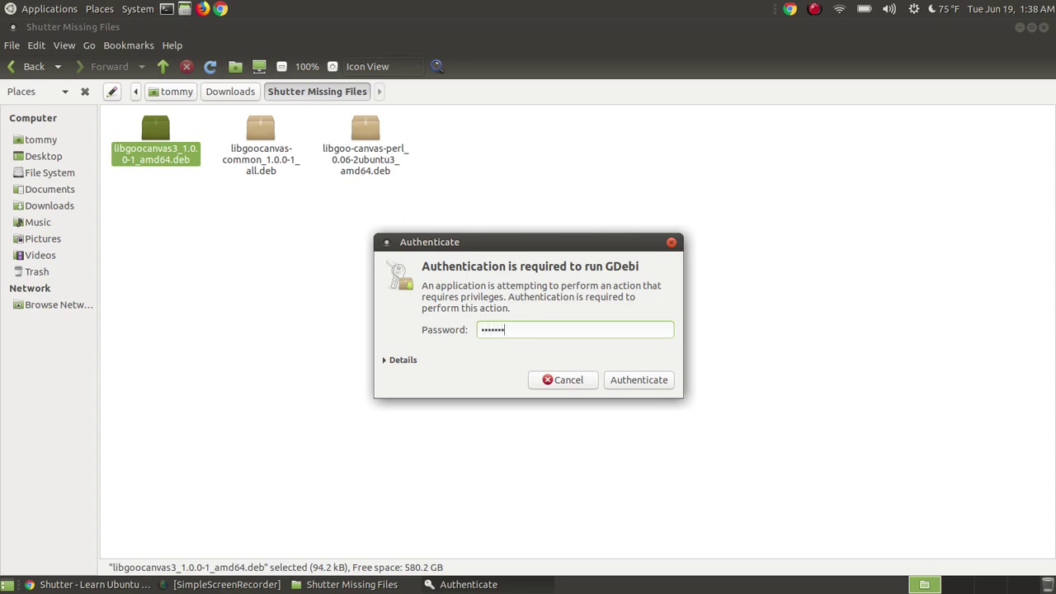
left_click(638, 380)
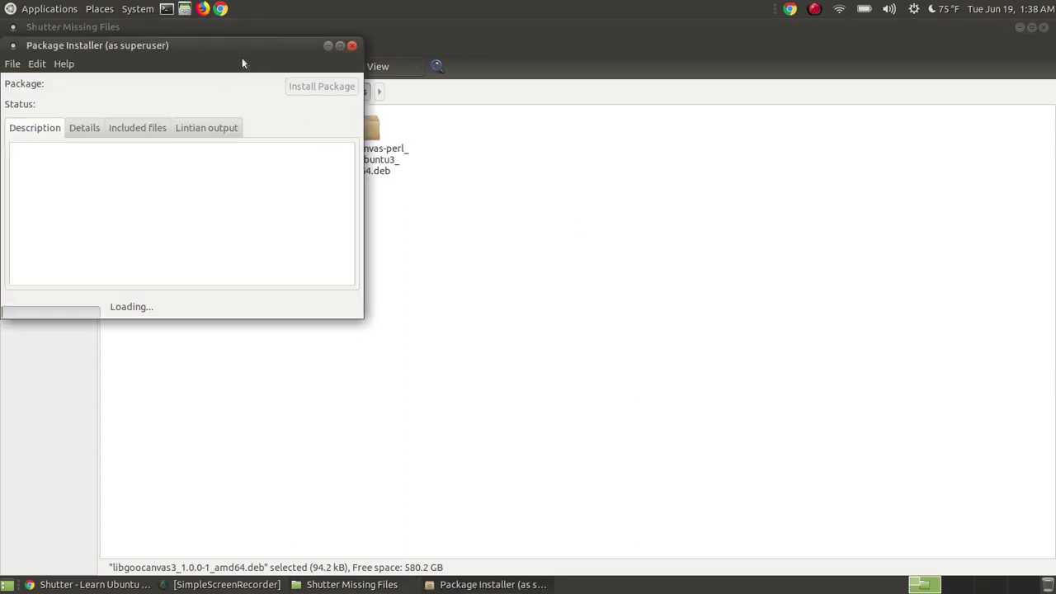
left_click_drag(223, 43, 519, 154)
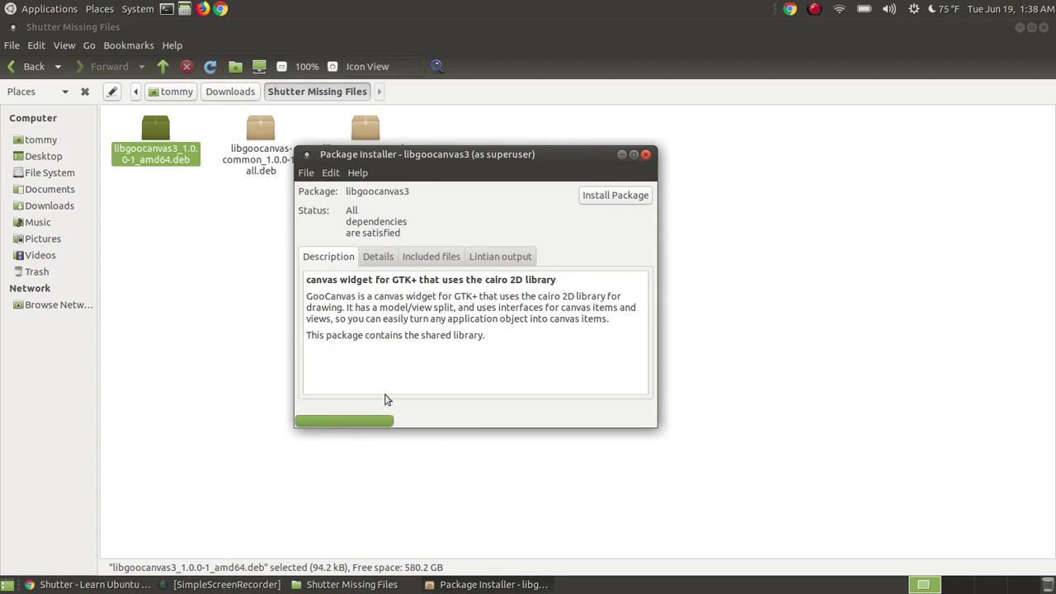
left_click(645, 155)
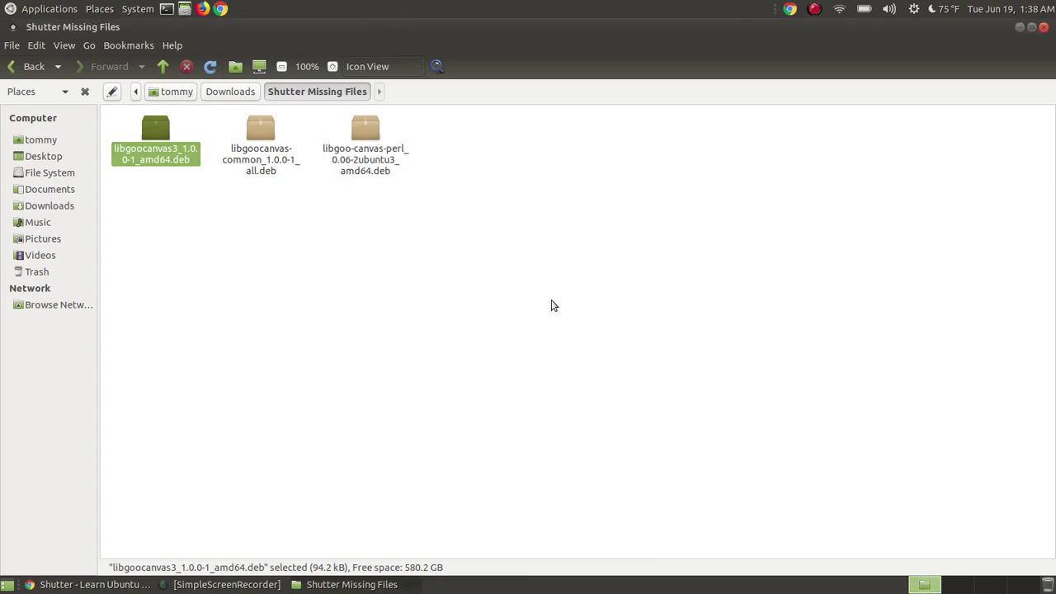
Install the libgoo-canvas-perl package, authenticating with the account password, and close the installer.
double_click(368, 157)
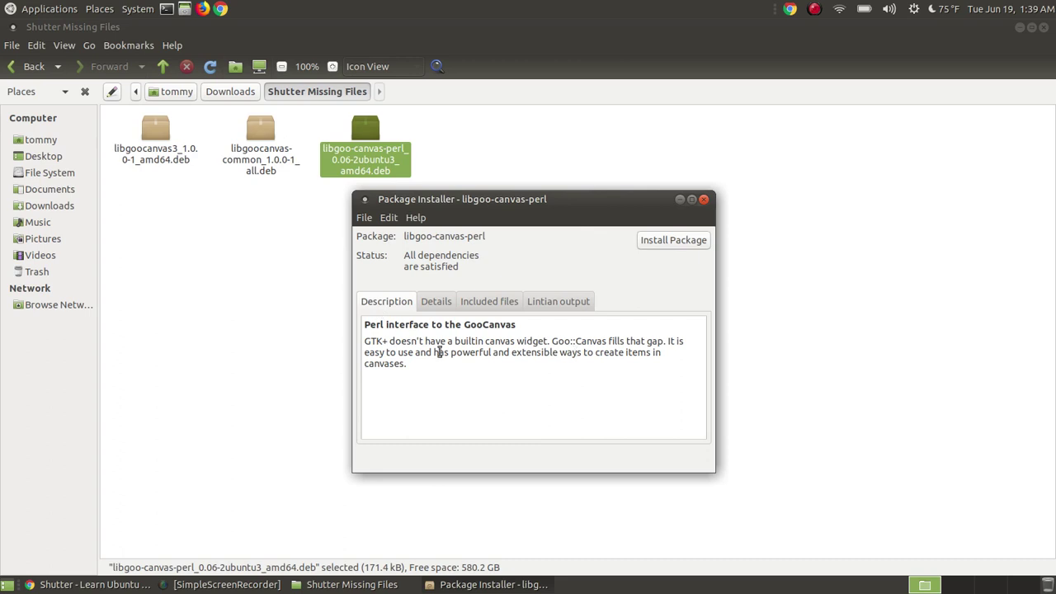
left_click(651, 244)
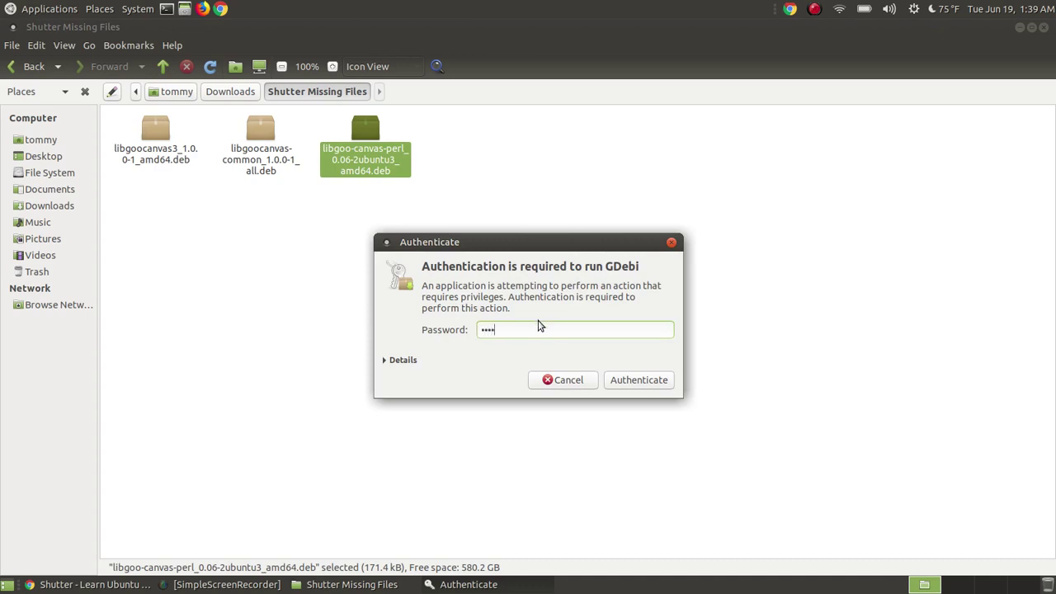
type("•••••••")
left_click(617, 381)
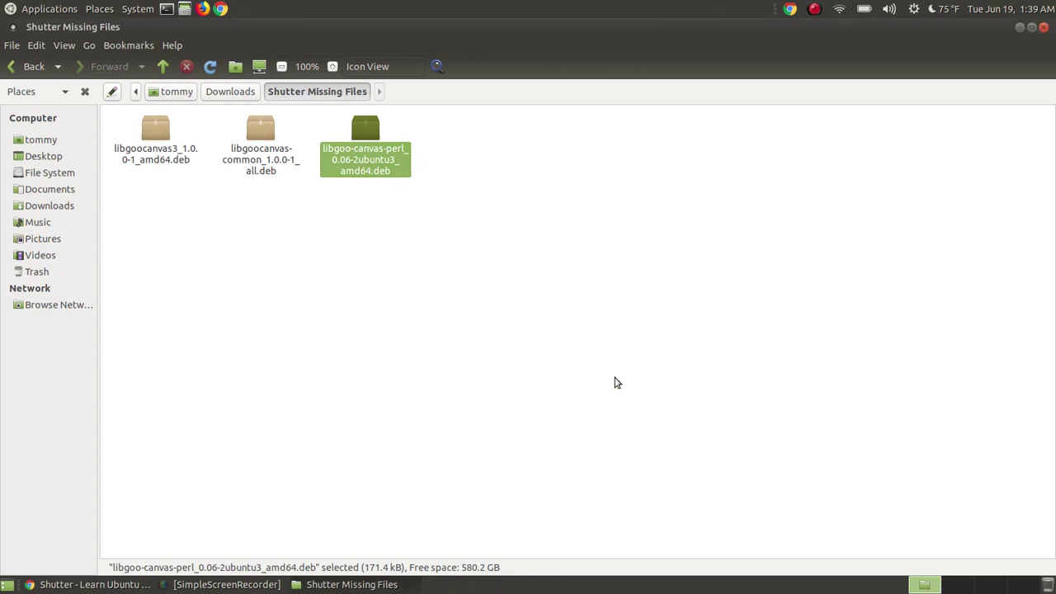
left_click_drag(200, 44, 557, 184)
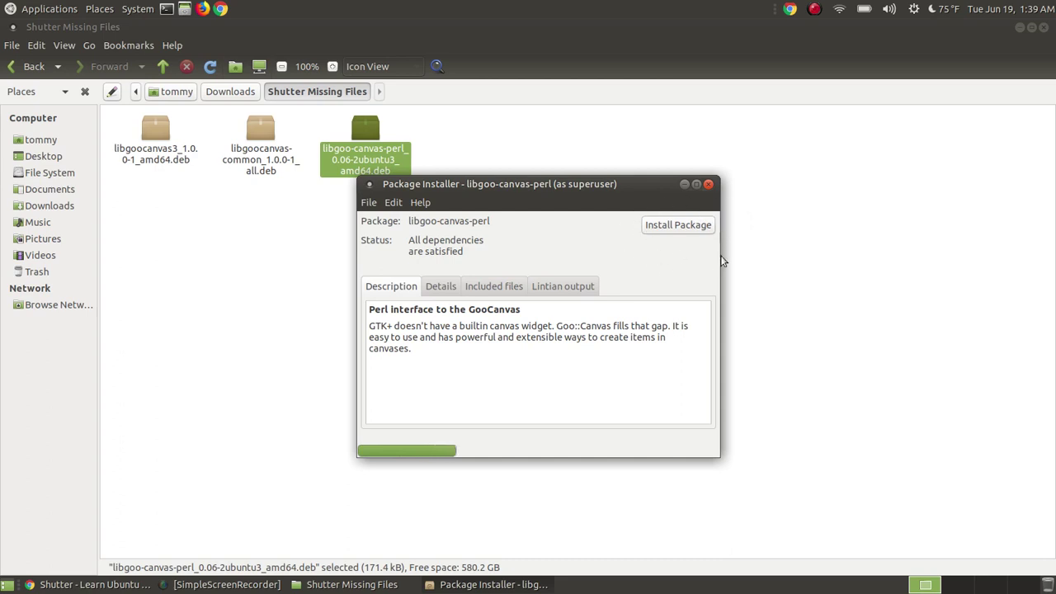
left_click(708, 184)
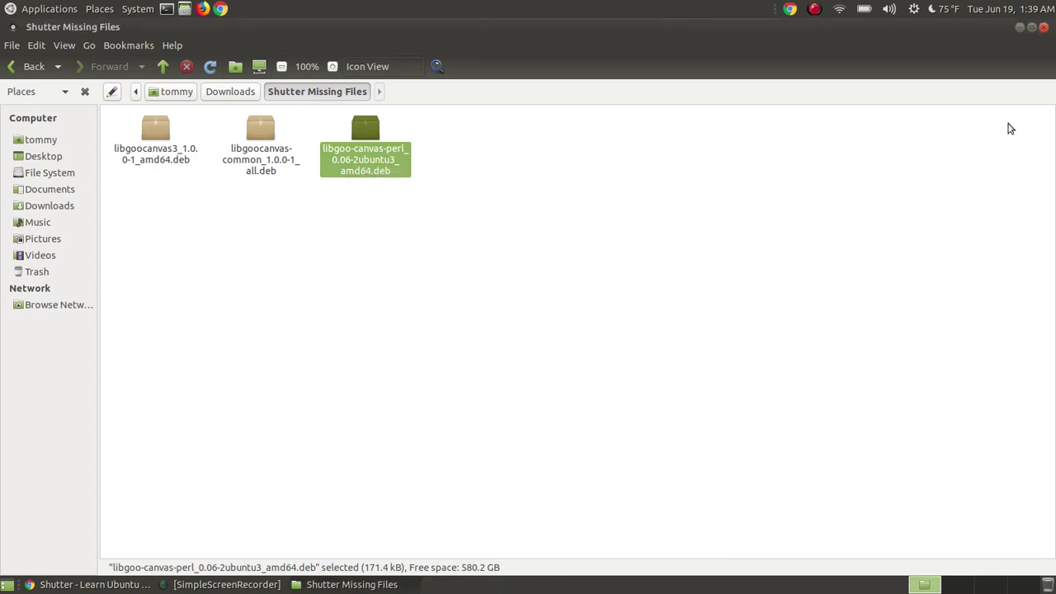
Close the package folder, minimize the browser, and launch Shutter from the Accessories applications.
left_click(1043, 28)
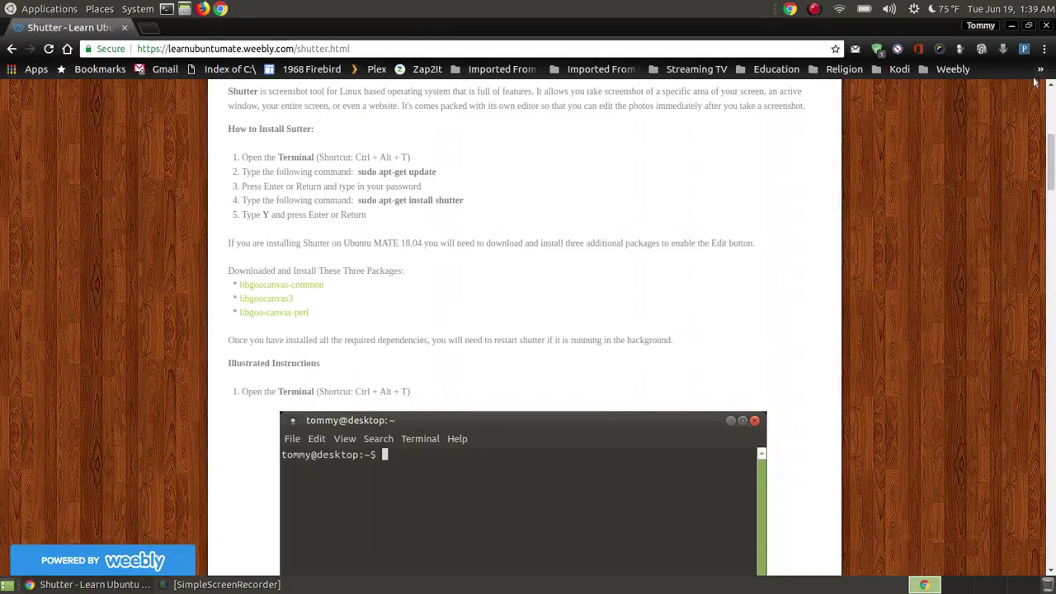
left_click(1011, 27)
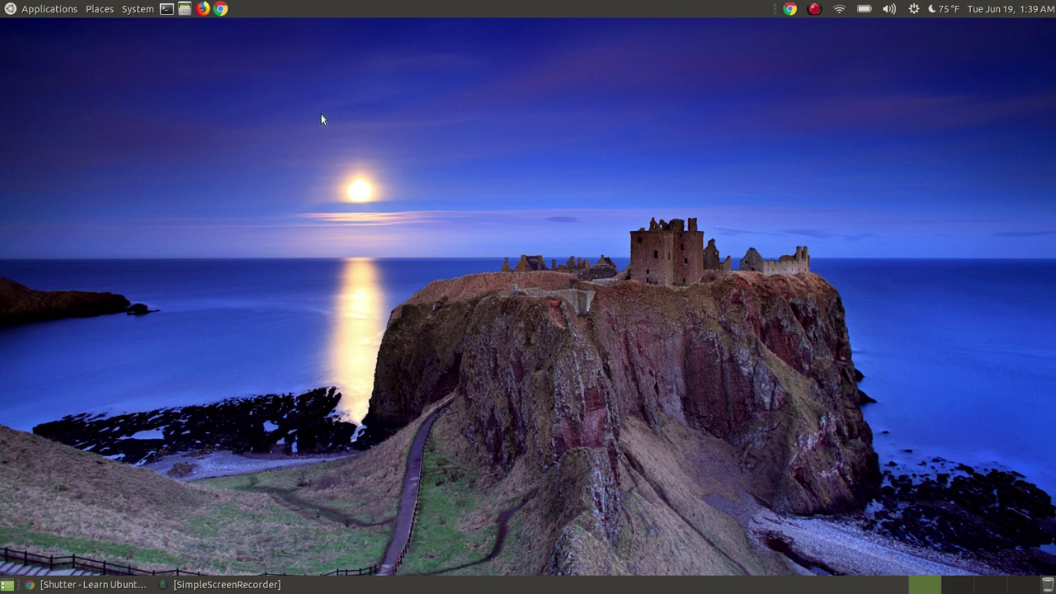
left_click(10, 8)
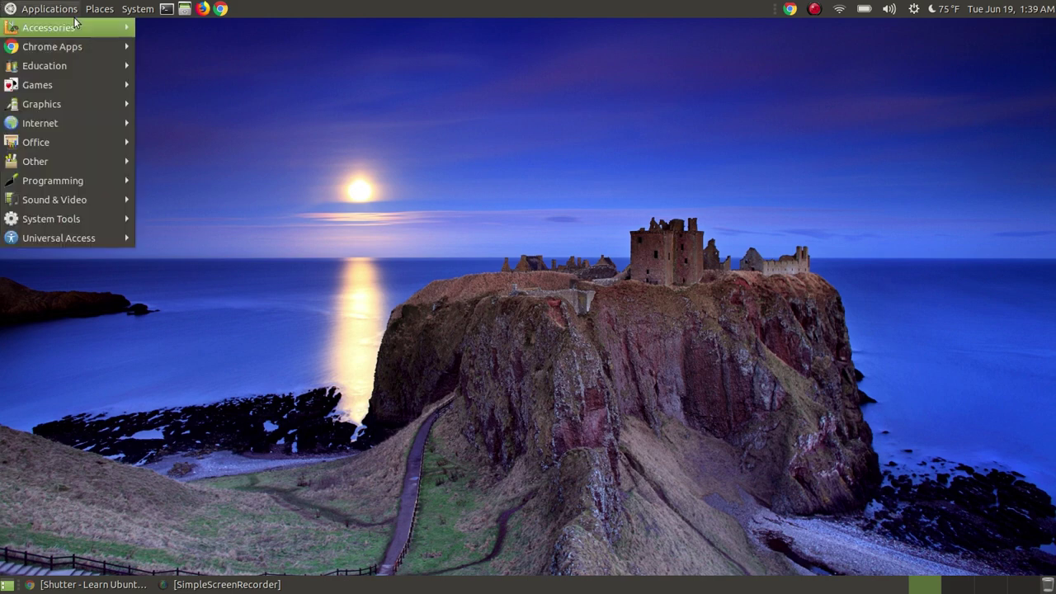
mouse_move(58, 27)
left_click(216, 278)
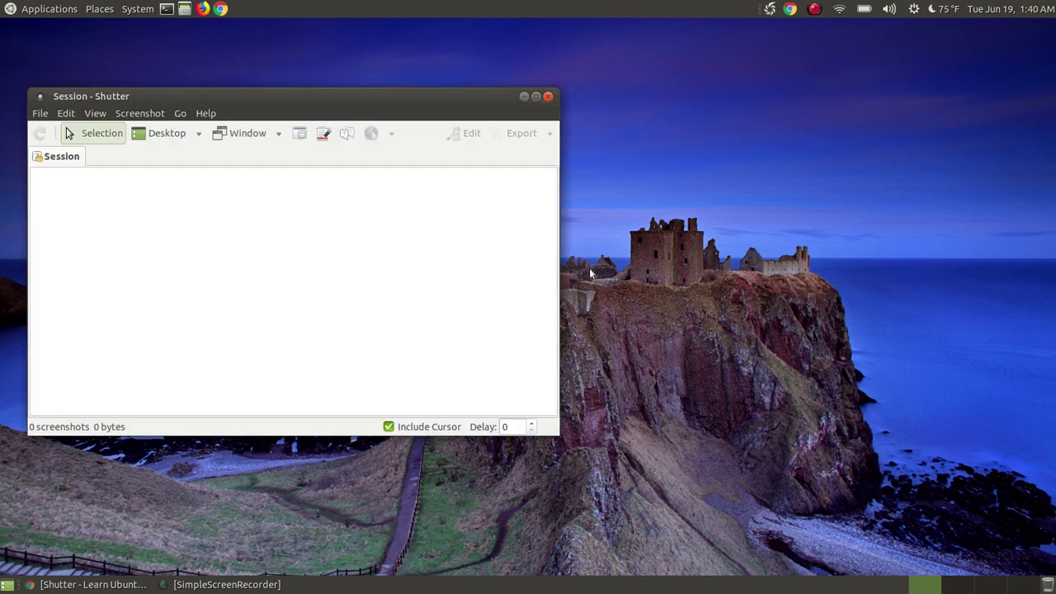
Capture the full desktop with Shutter and open the screenshot in its drawing editor from the maximized window.
left_click_drag(422, 96, 626, 60)
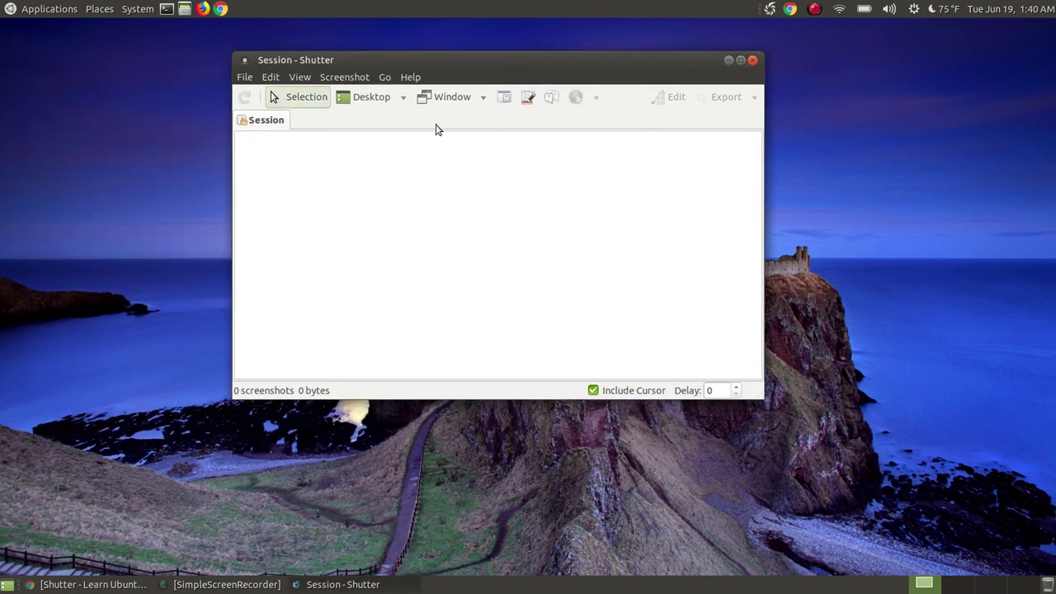
left_click(369, 102)
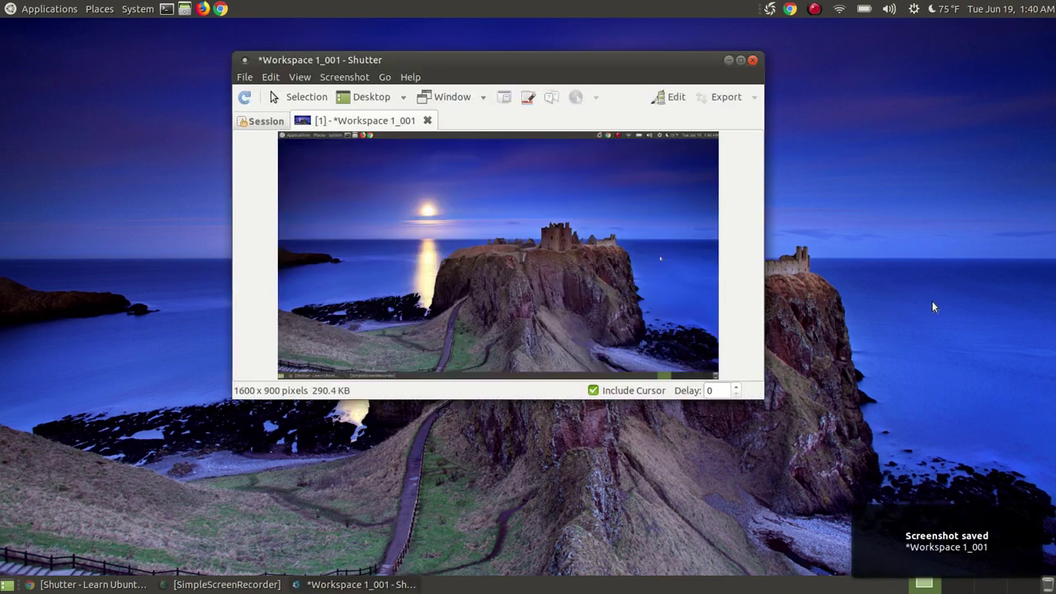
left_click(740, 60)
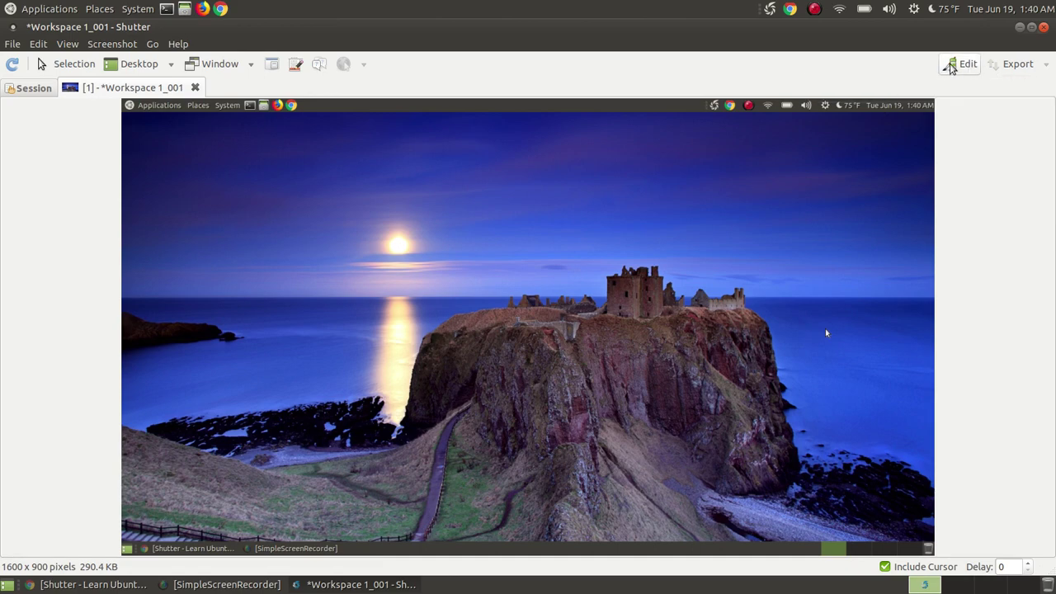
left_click(948, 64)
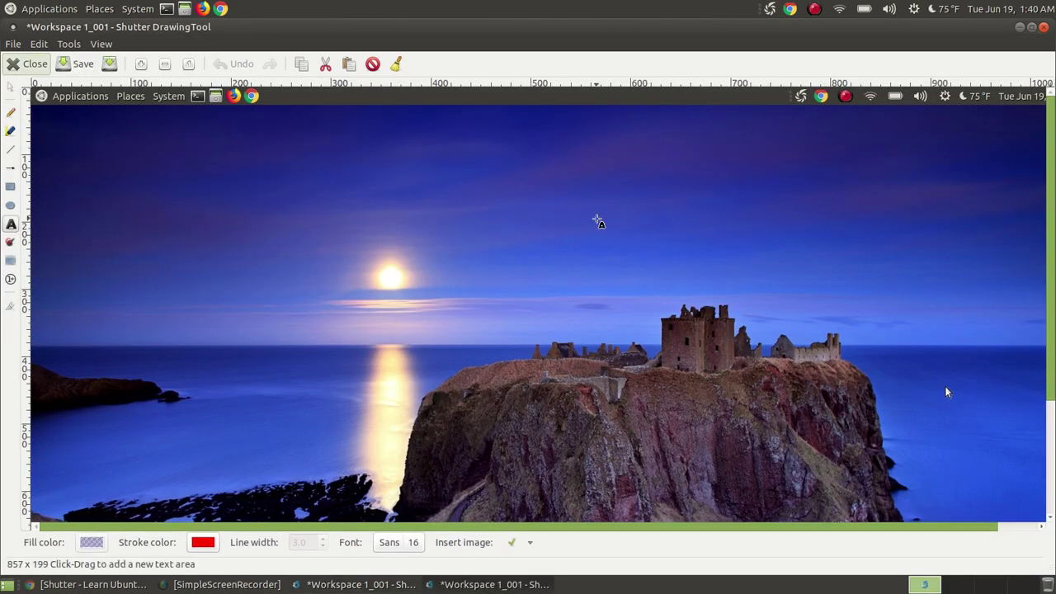
scroll(598, 224, "down", 2)
scroll(598, 225, "up", 2)
scroll(597, 224, "down", 2)
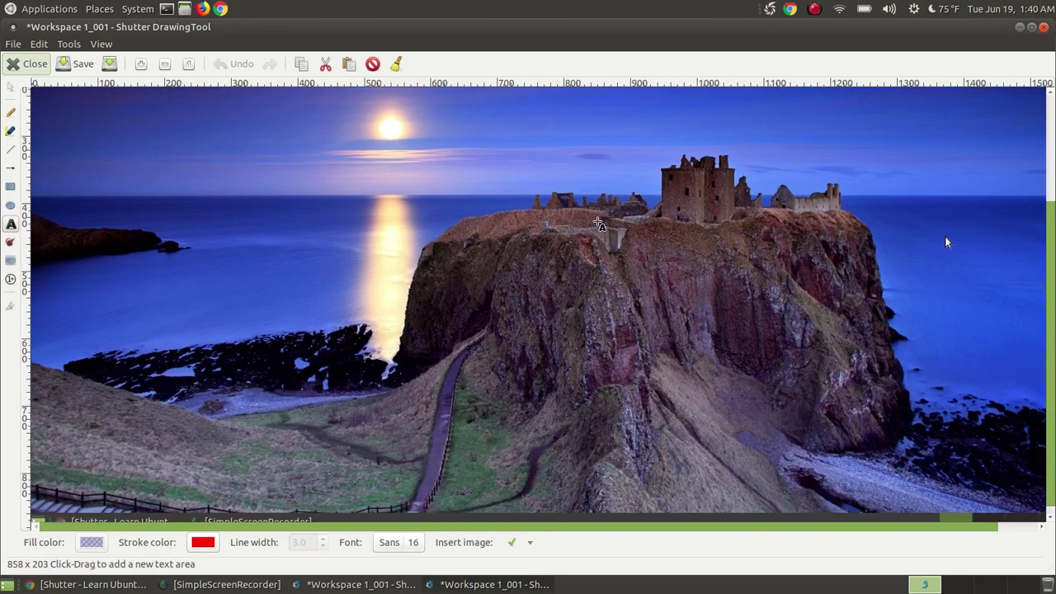
scroll(598, 224, "up", 2)
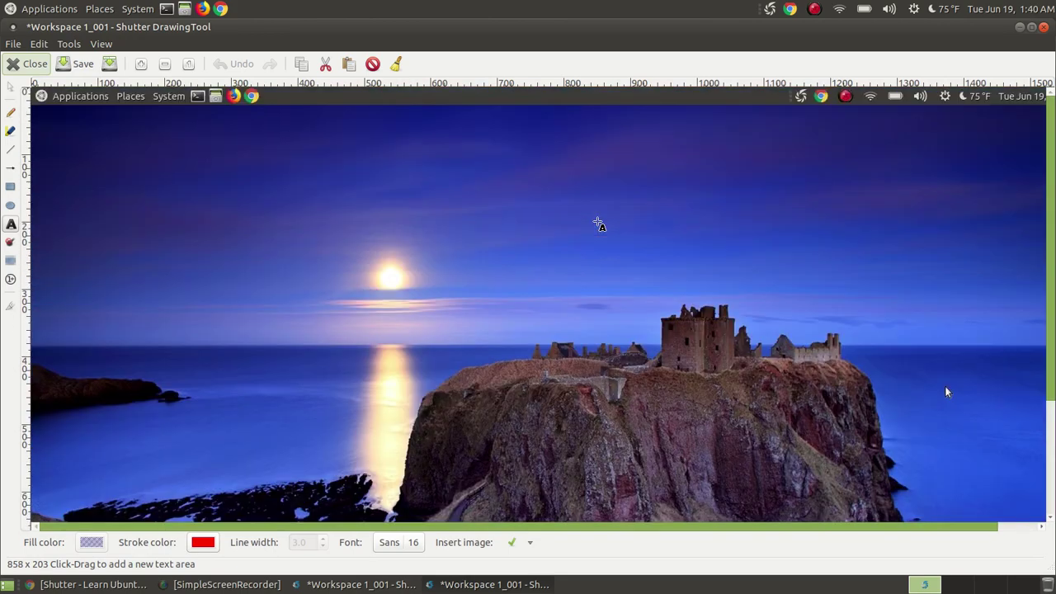
scroll(598, 225, "down", 3)
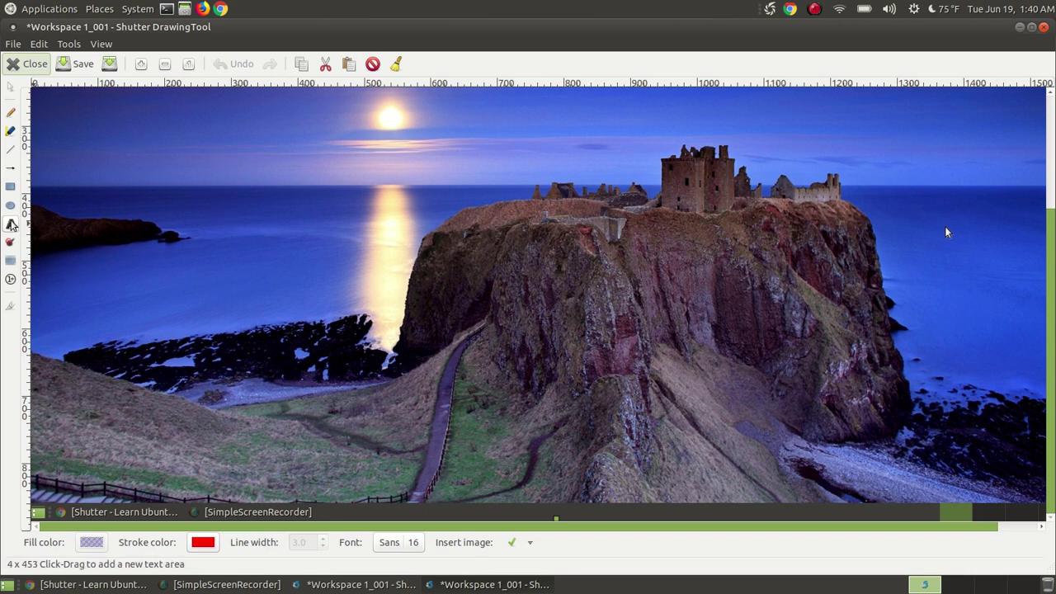
left_click(247, 145)
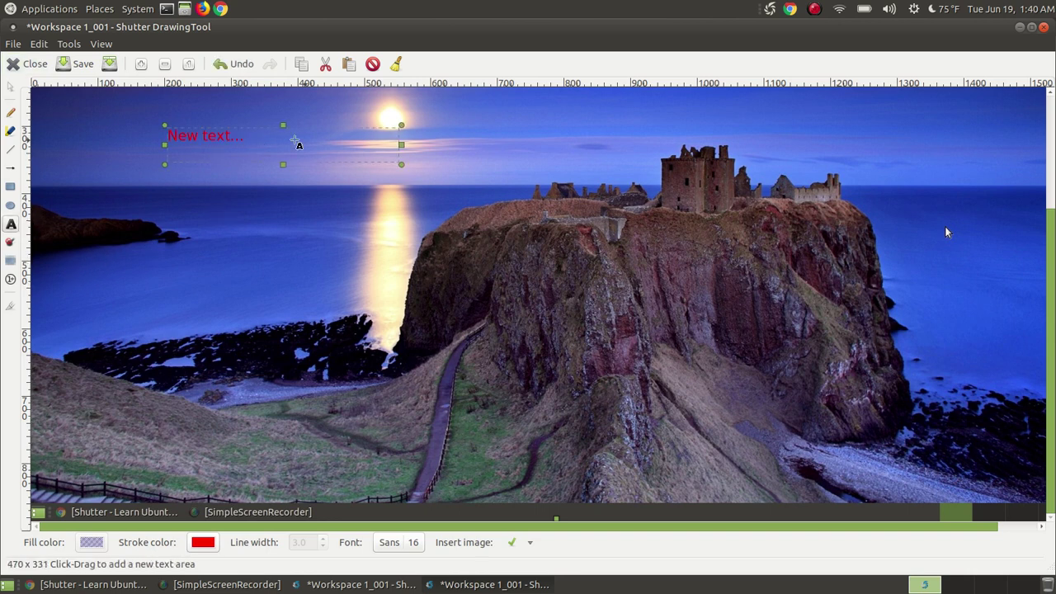
double_click(220, 137)
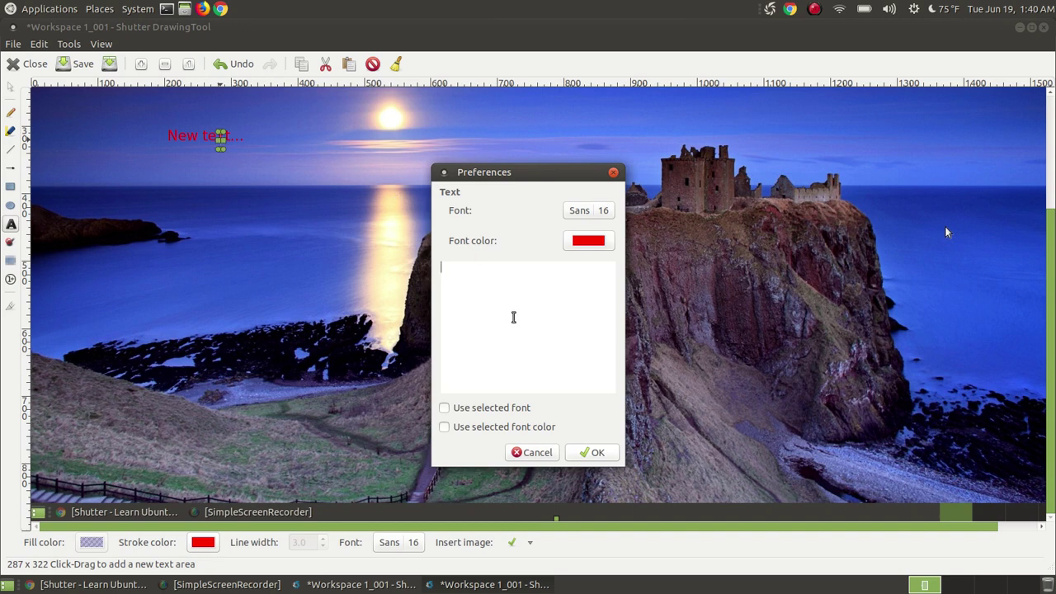
left_click(611, 174)
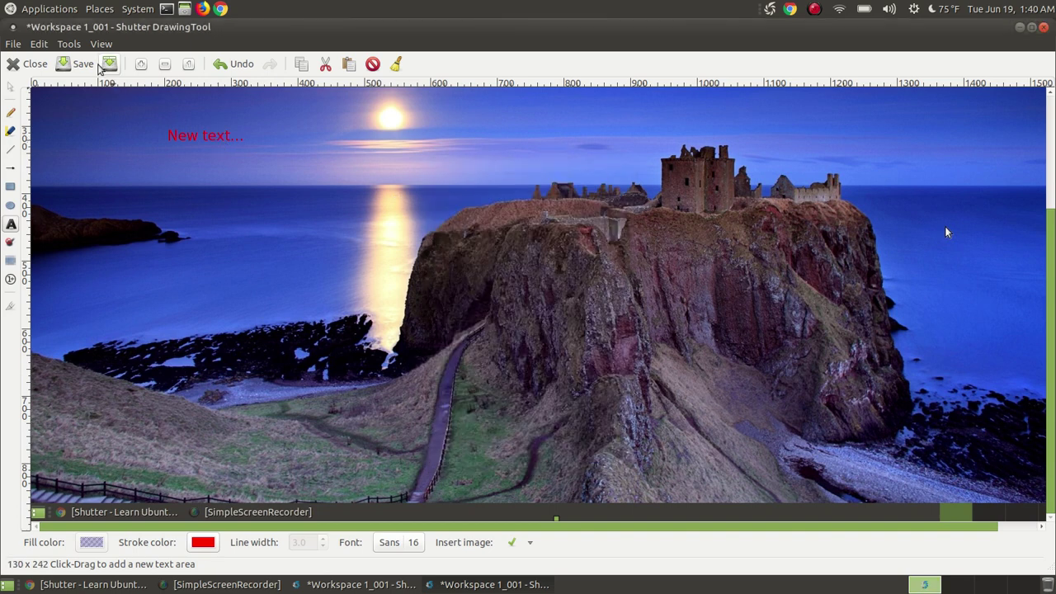
left_click(39, 44)
left_click(48, 59)
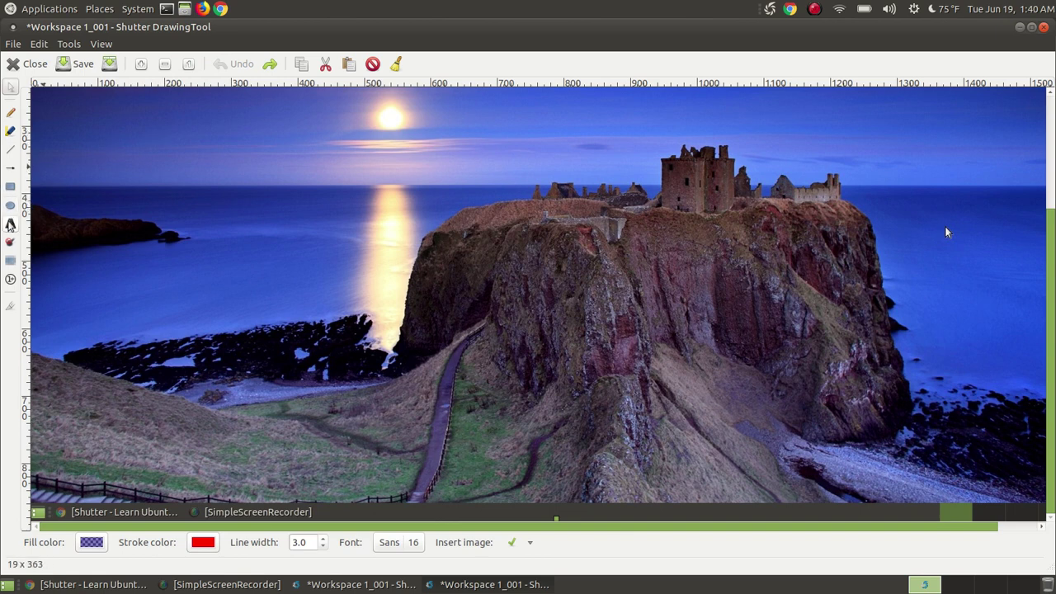
Add a text annotation reading "Sunset" in the sky beside the sun's reflection.
left_click(11, 224)
left_click(286, 158)
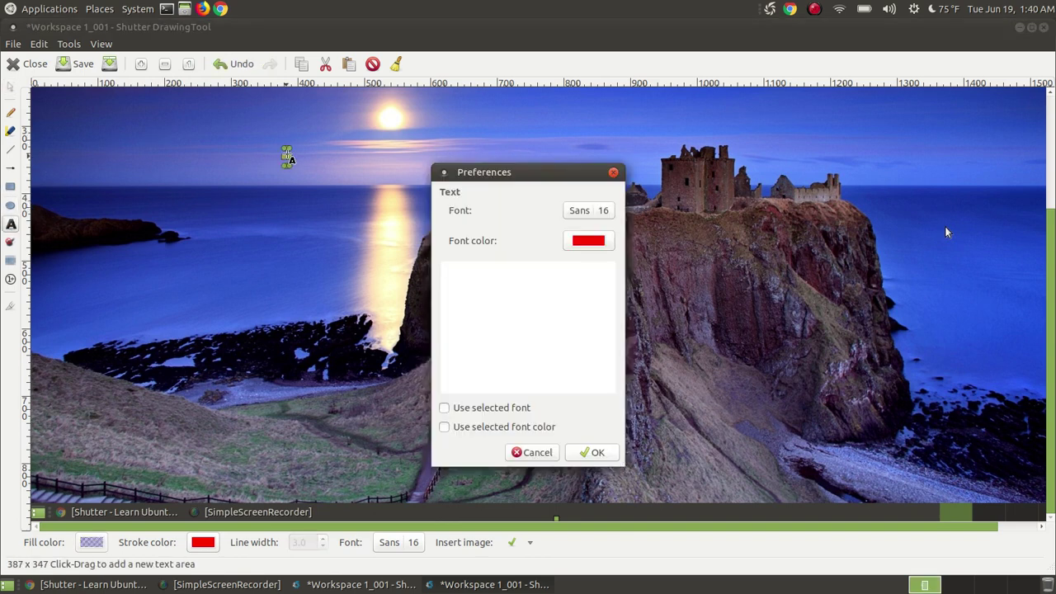
type("Sunset")
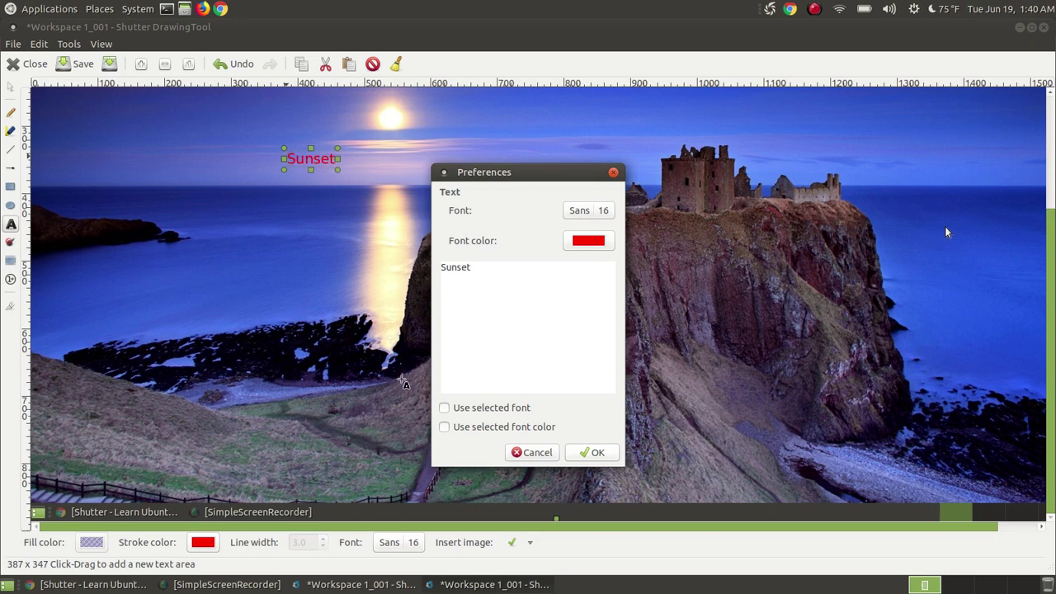
Set the "Sunset" text to the Sans Bold font at size 32 and confirm the text settings.
left_click(609, 212)
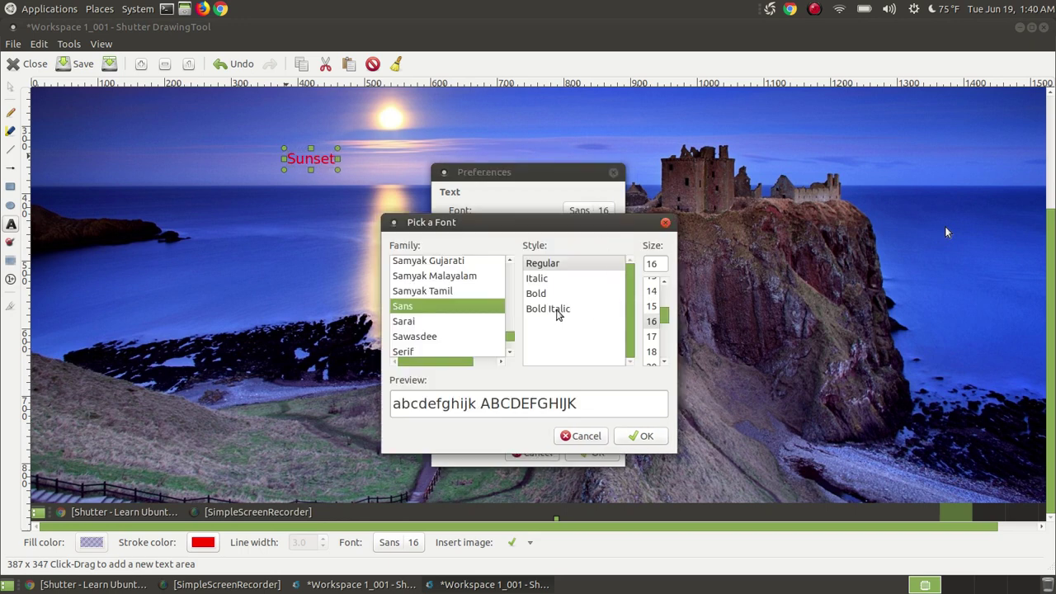
left_click(542, 297)
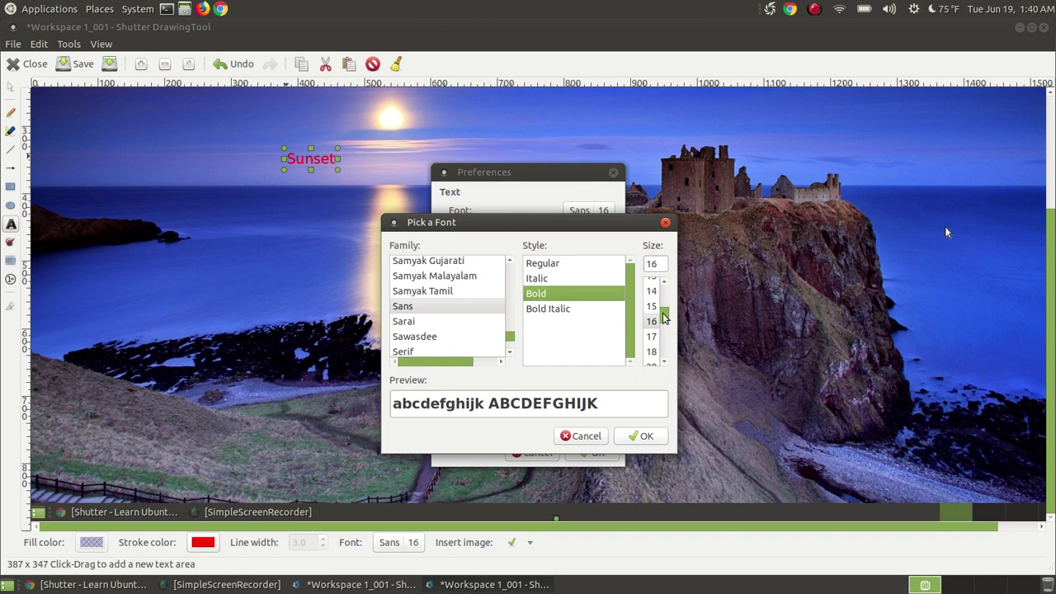
left_click_drag(665, 318, 664, 337)
left_click(651, 333)
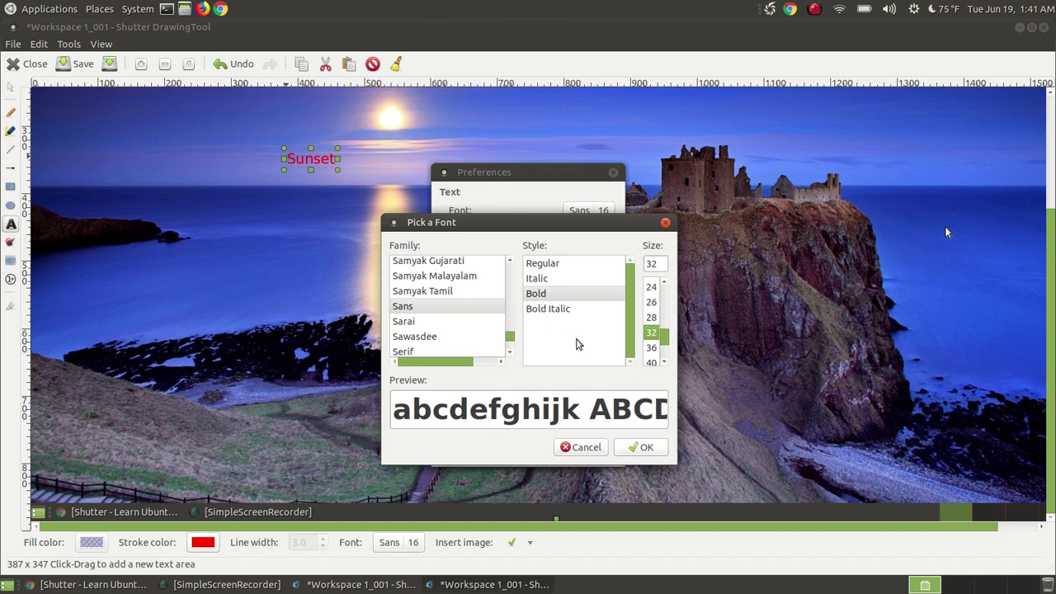
left_click(640, 447)
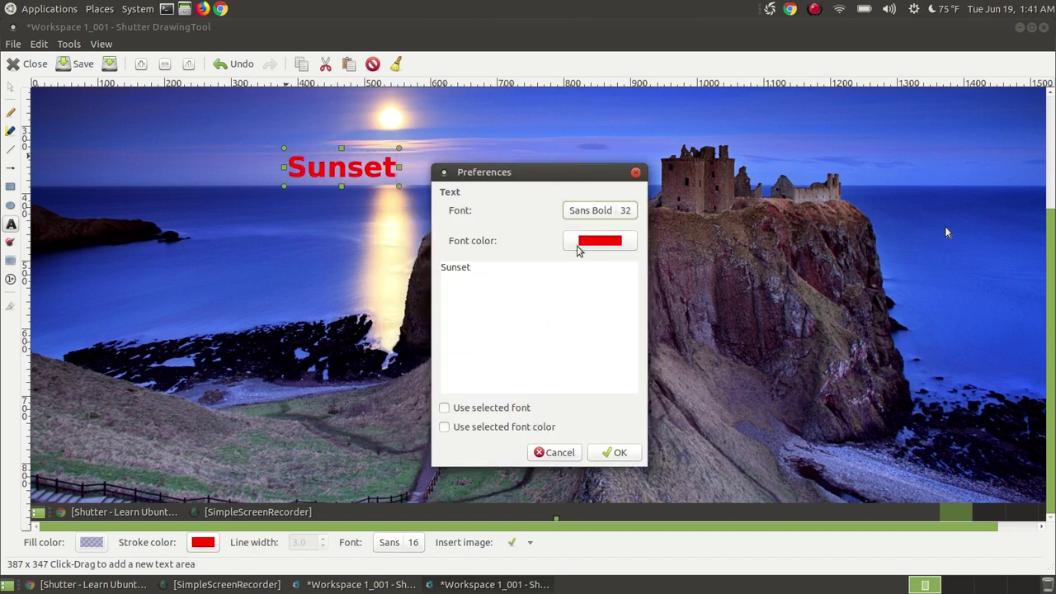
left_click(620, 453)
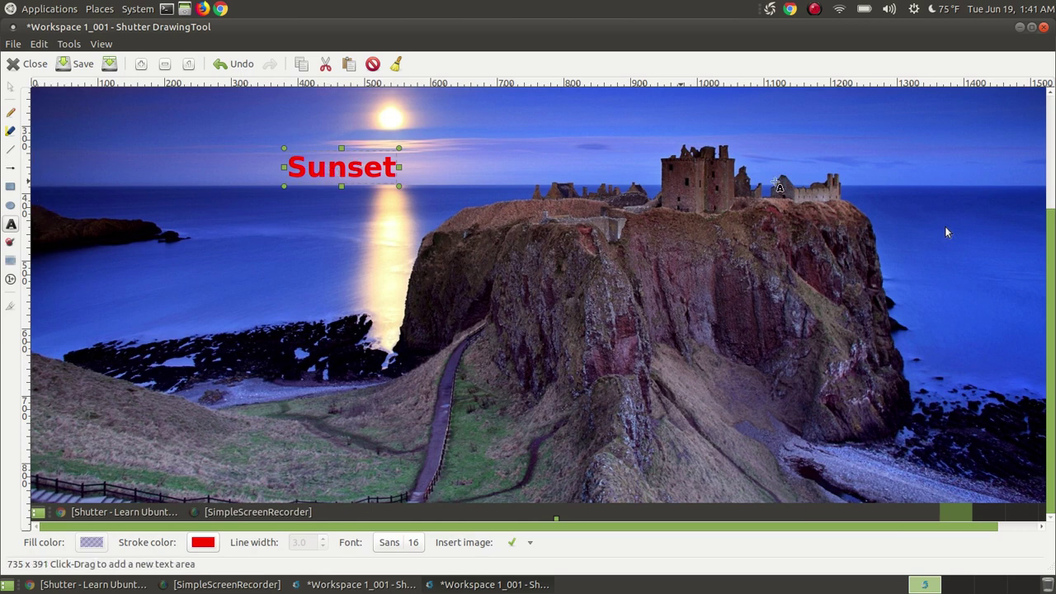
Move the "Sunset" label to the upper-left sky and draw a red arrow from below it to the sun.
left_click(11, 86)
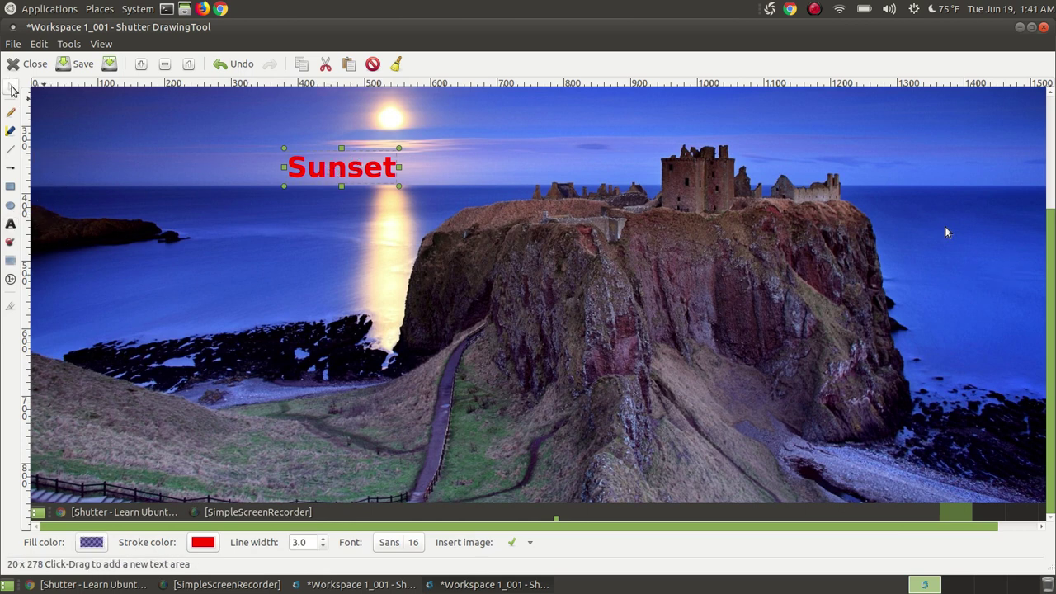
left_click_drag(348, 156, 122, 124)
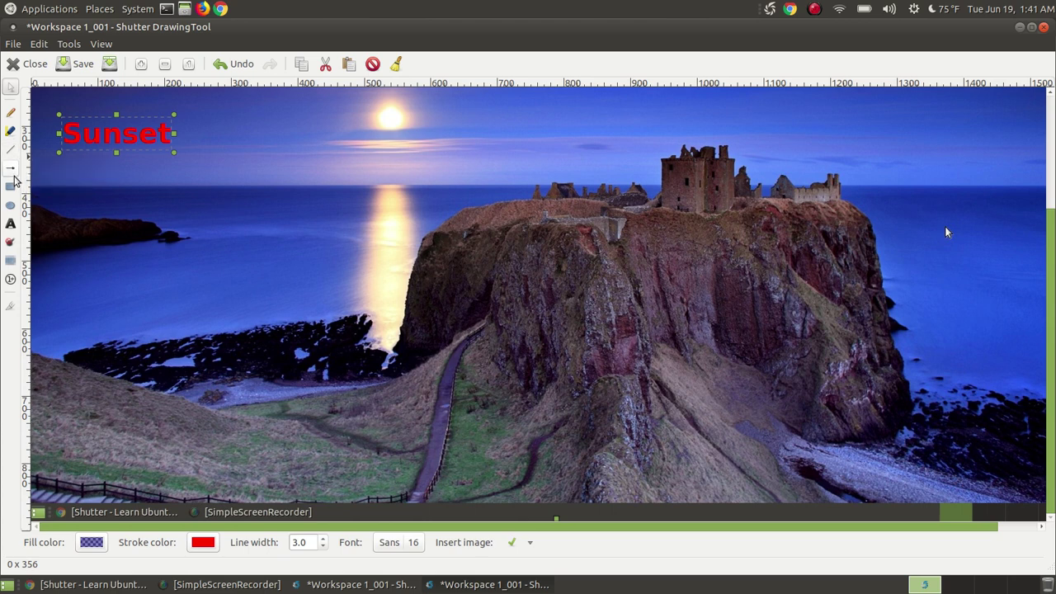
left_click(11, 168)
left_click_drag(120, 160, 357, 125)
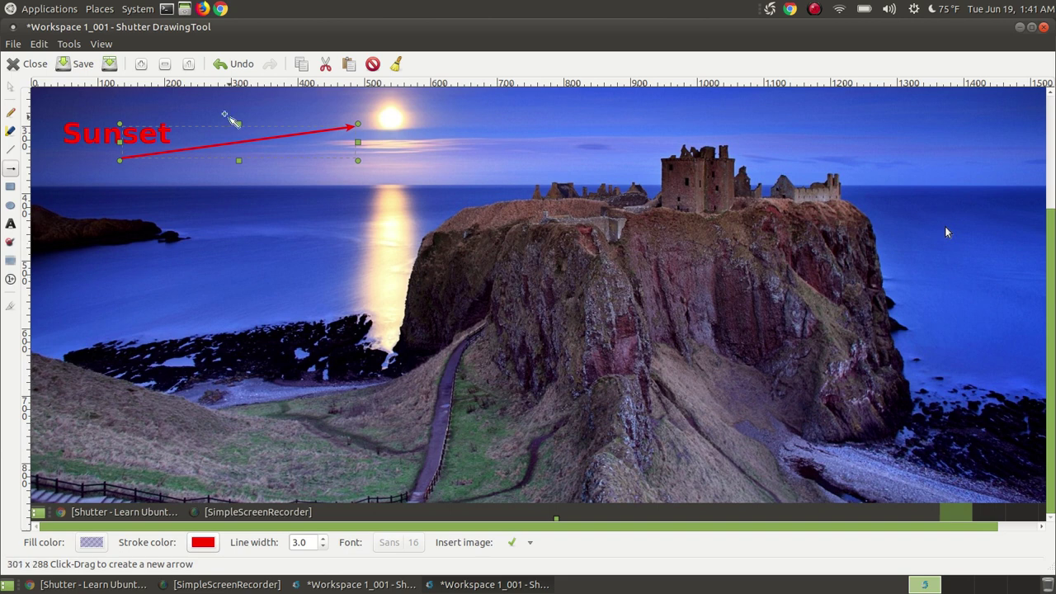
Try the Censor tool by scribbling over the sun, and undo the censoring.
left_click(77, 46)
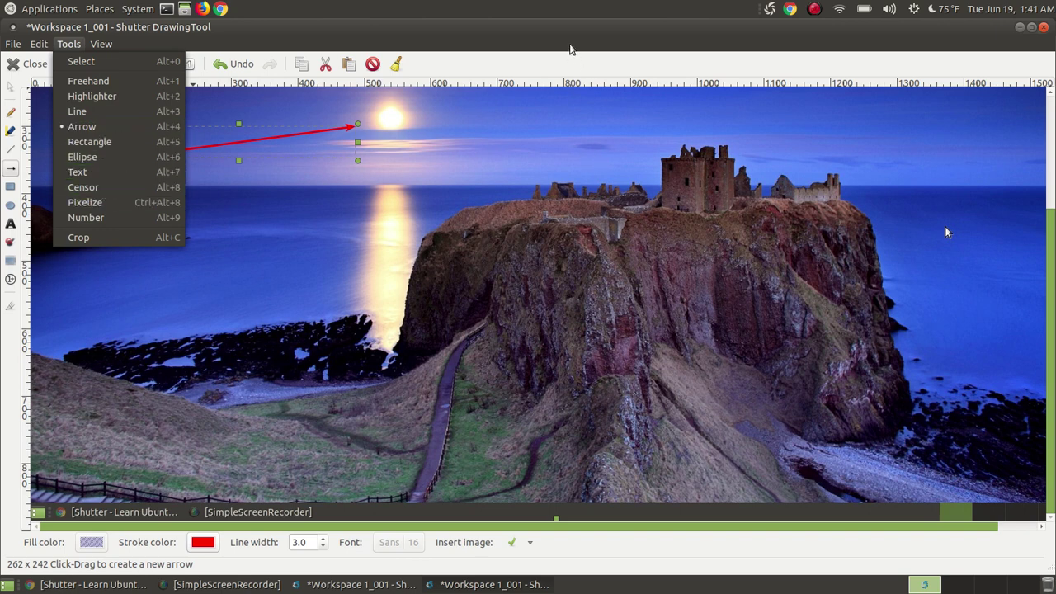
left_click(569, 49)
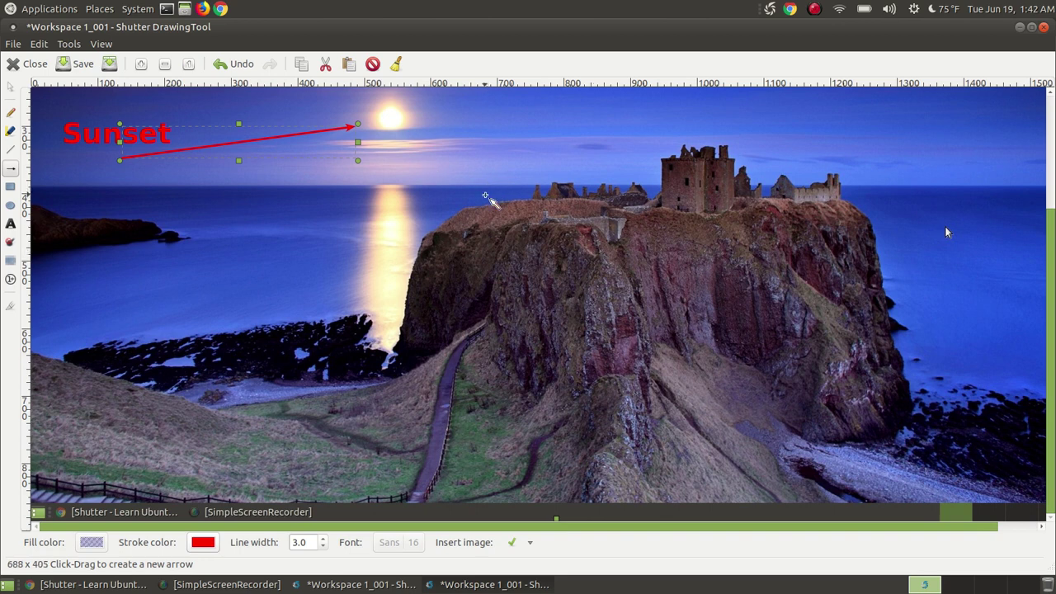
left_click(74, 48)
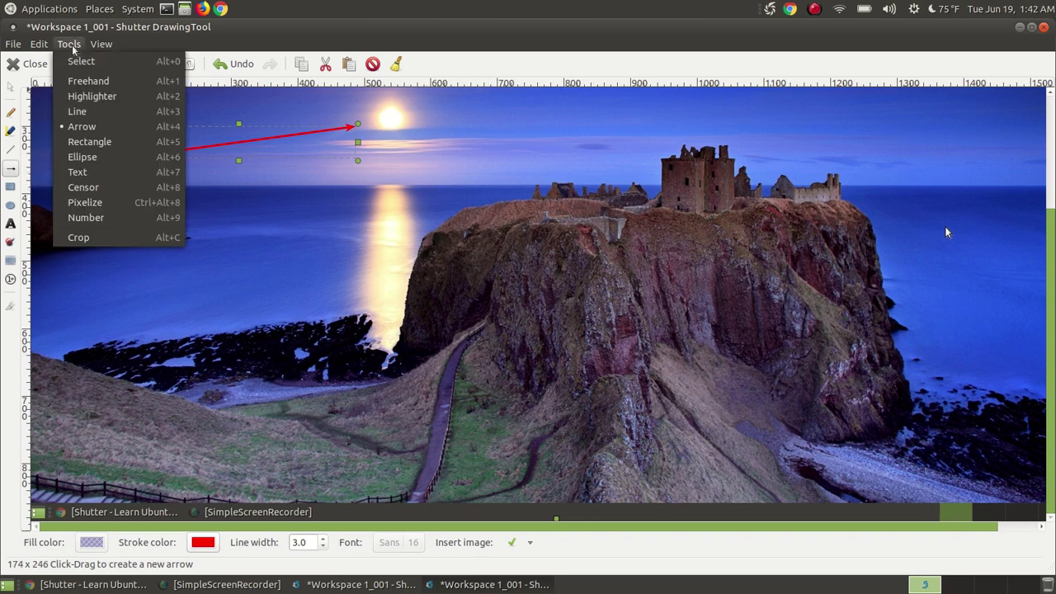
left_click(82, 187)
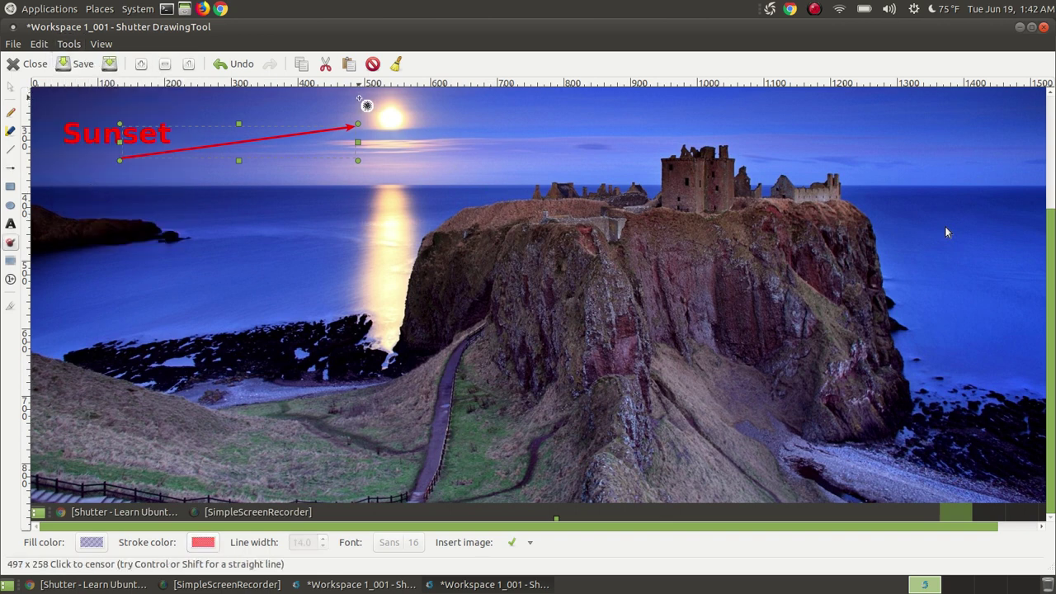
mouse_move(362, 100)
left_mouse_down()
mouse_move(448, 137)
mouse_move(401, 135)
mouse_move(385, 123)
mouse_move(400, 110)
mouse_move(396, 135)
mouse_move(377, 125)
left_mouse_up()
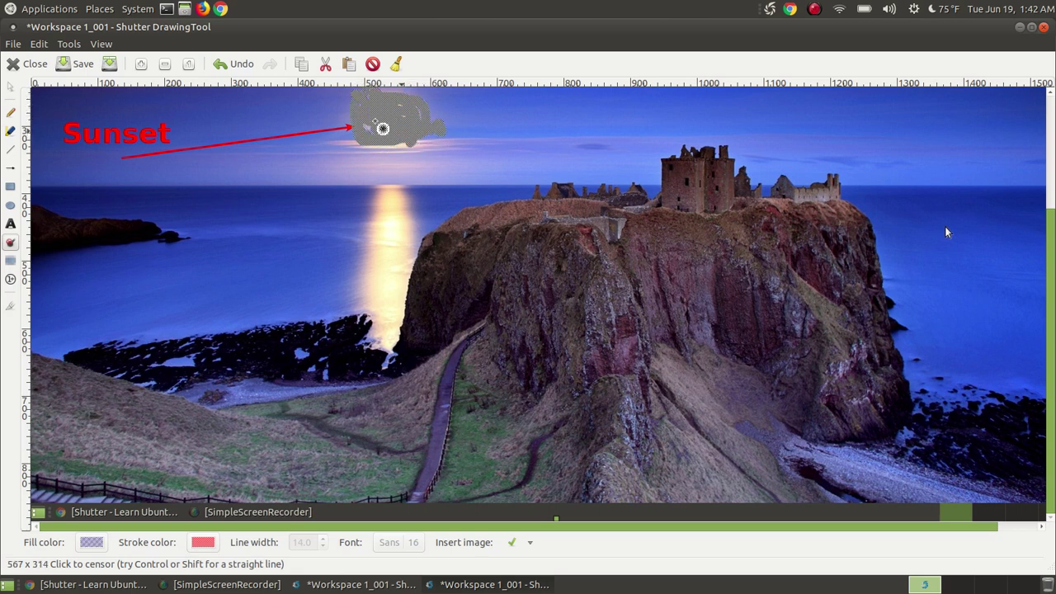
left_click(45, 44)
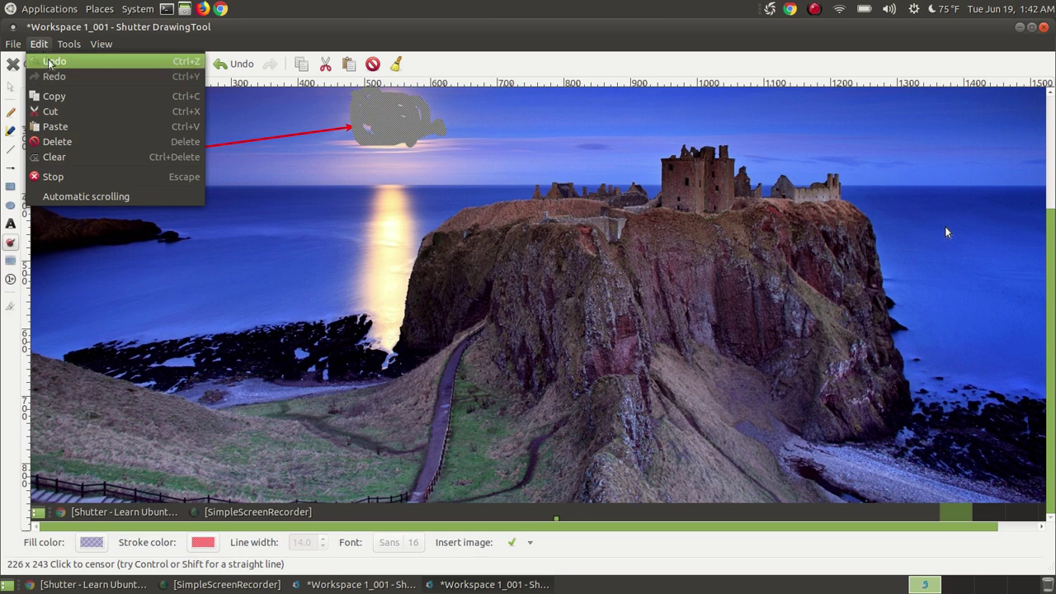
left_click(47, 62)
Pixelize two rectangular regions, one covering the sky below the sun and one covering the sun's reflection on the water.
left_click(68, 44)
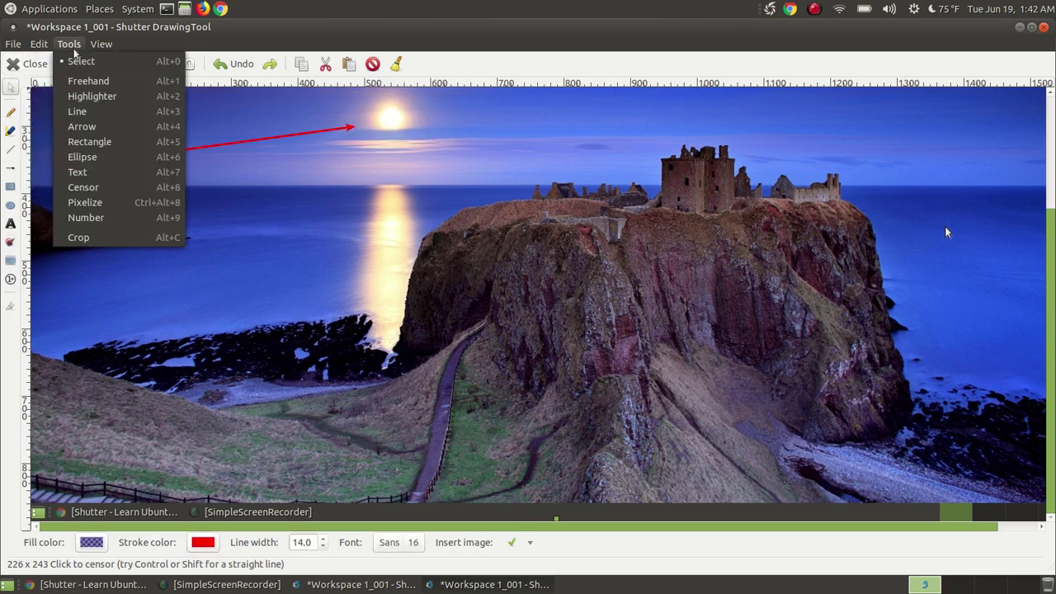
left_click(91, 203)
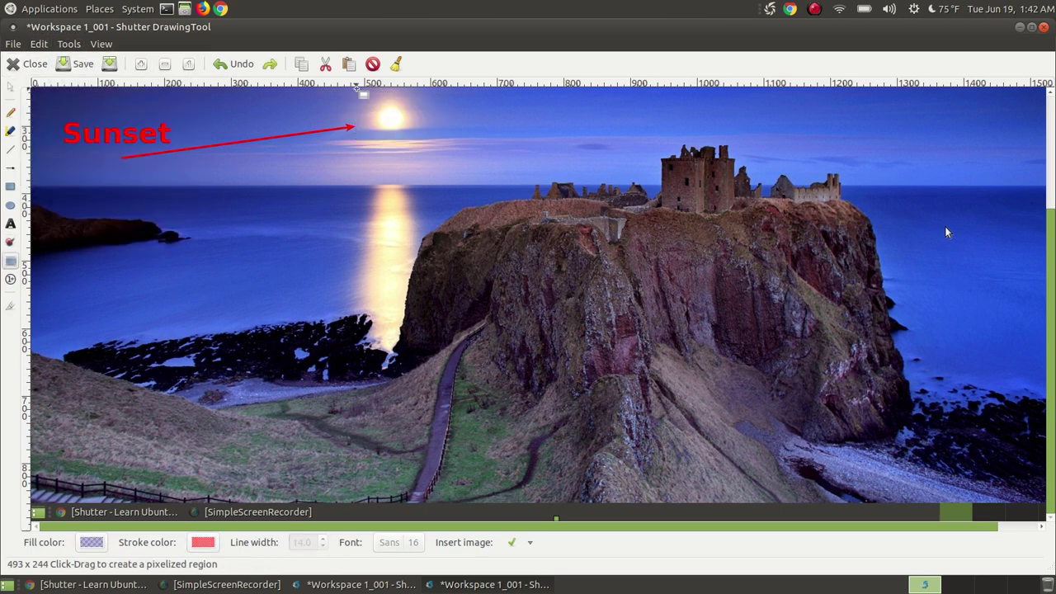
left_click_drag(354, 124, 450, 161)
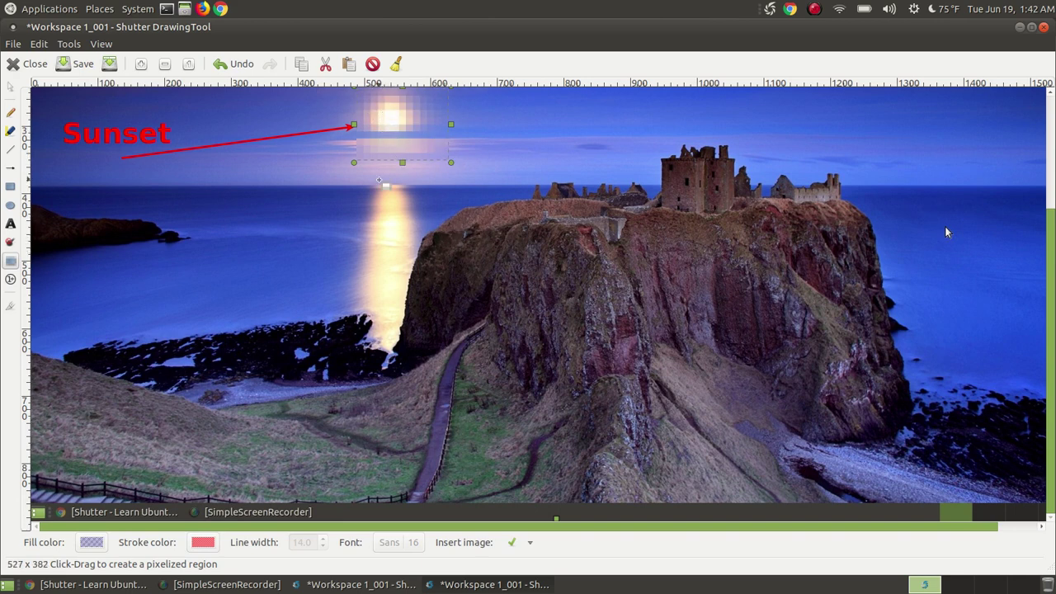
left_click_drag(360, 172, 429, 285)
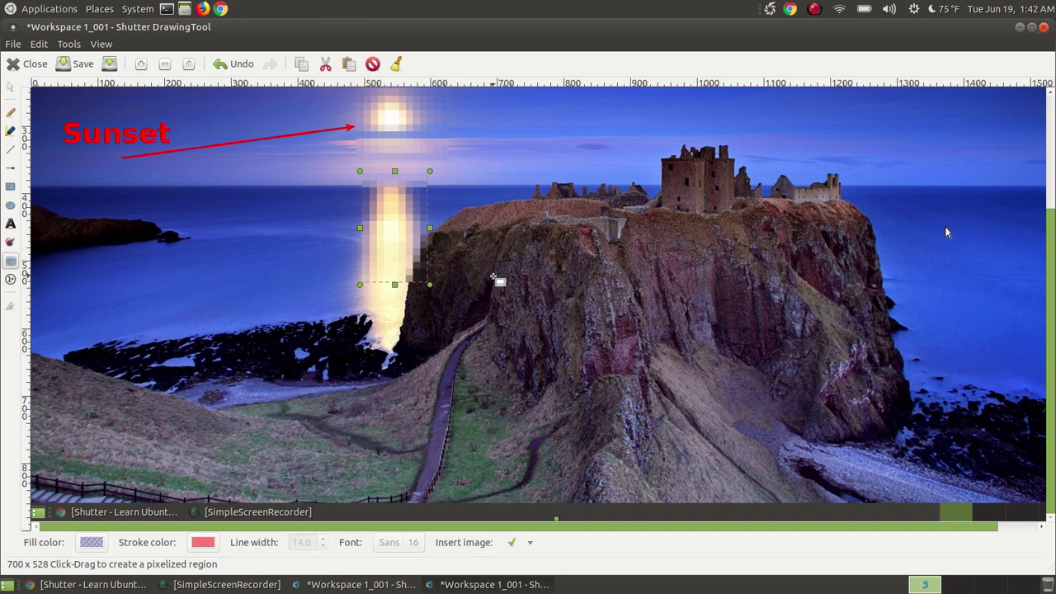
Close the drawing editor without saving the changes and open Shutter's preferences.
left_click(1043, 28)
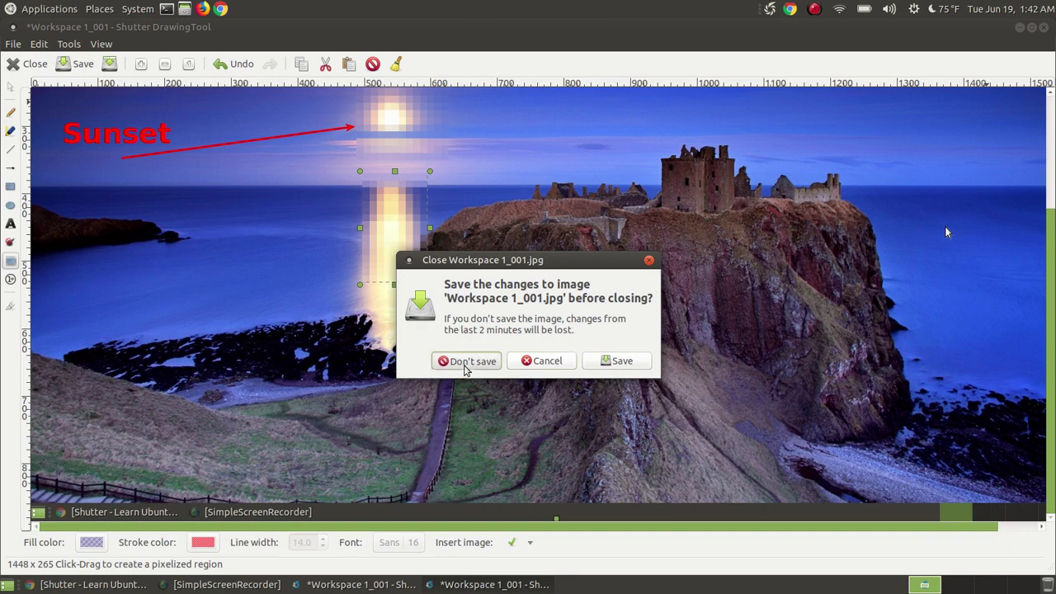
left_click(466, 362)
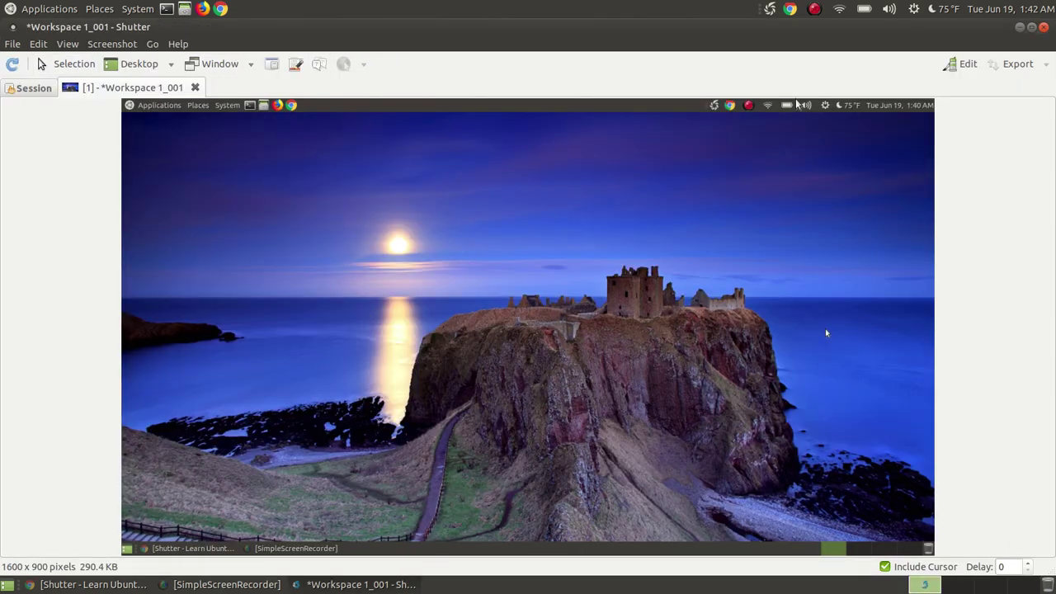
left_click(770, 9)
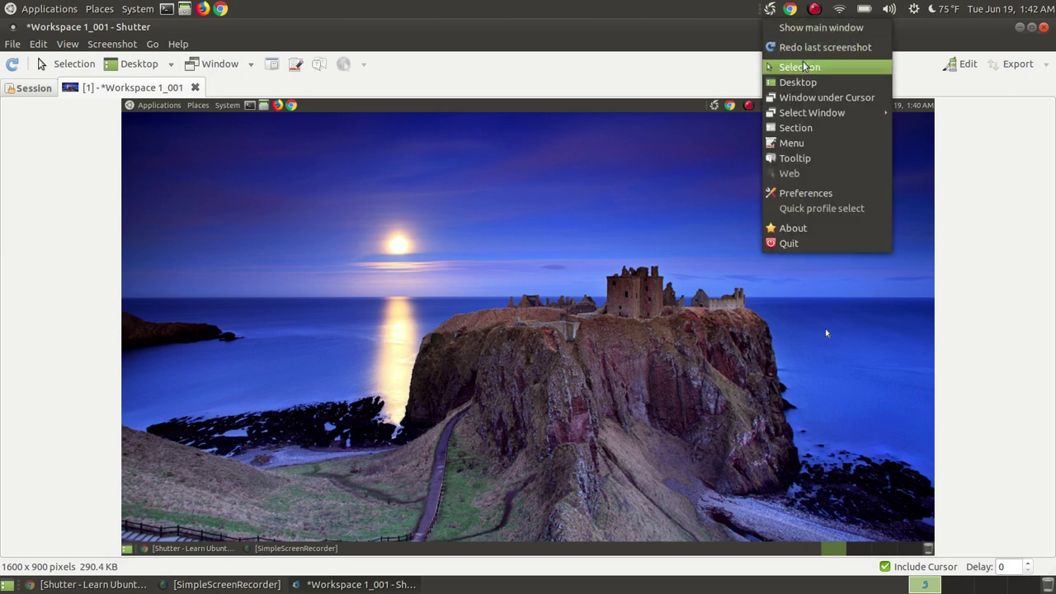
left_click(810, 194)
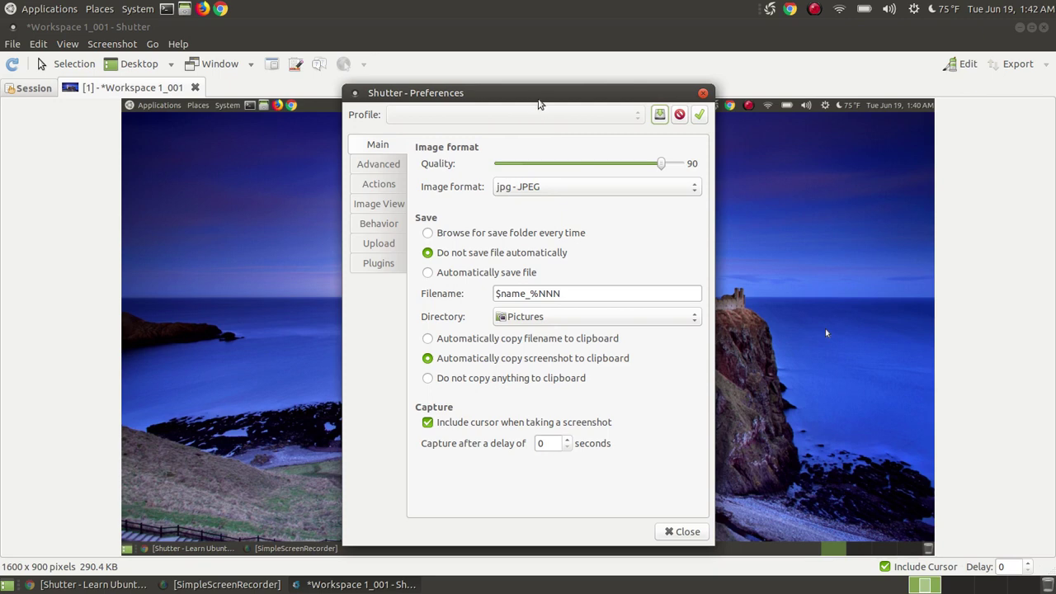
left_click_drag(540, 94, 626, 68)
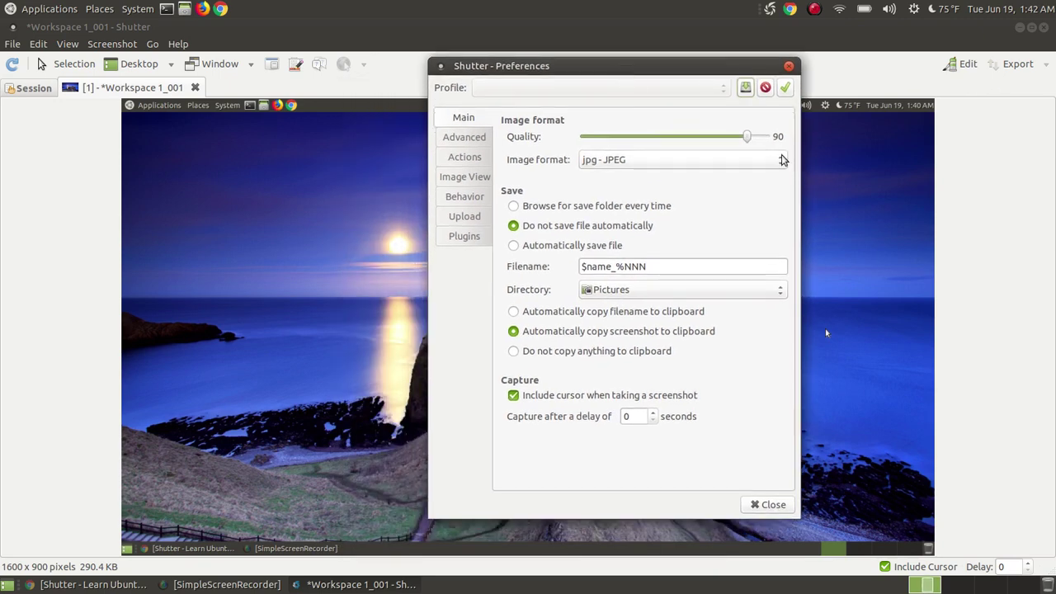
Try PNG as the image format, and switch it back to jpg - JPEG.
left_click(780, 161)
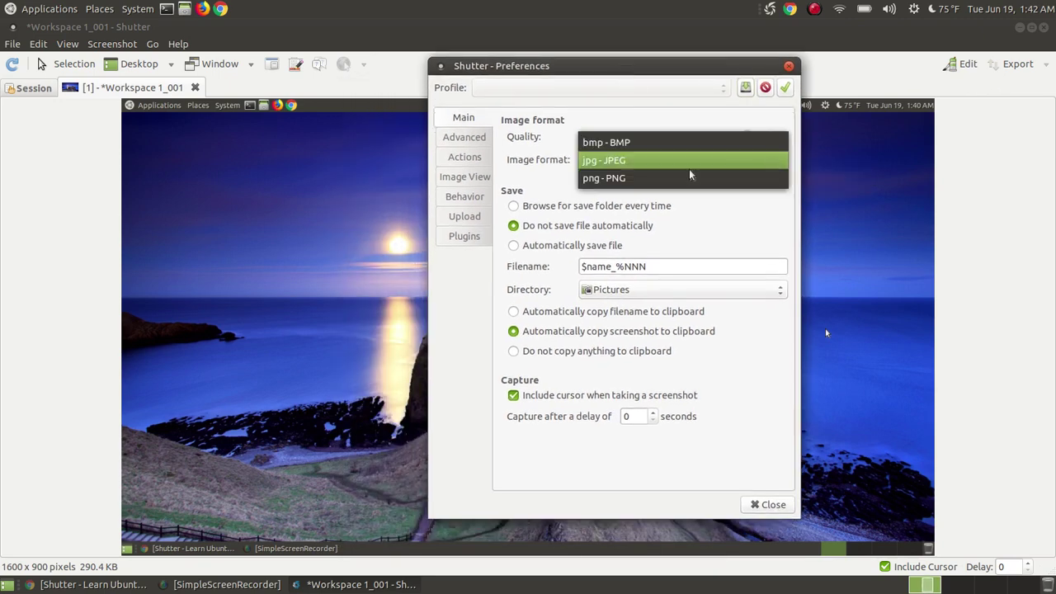
left_click(643, 176)
left_click(780, 161)
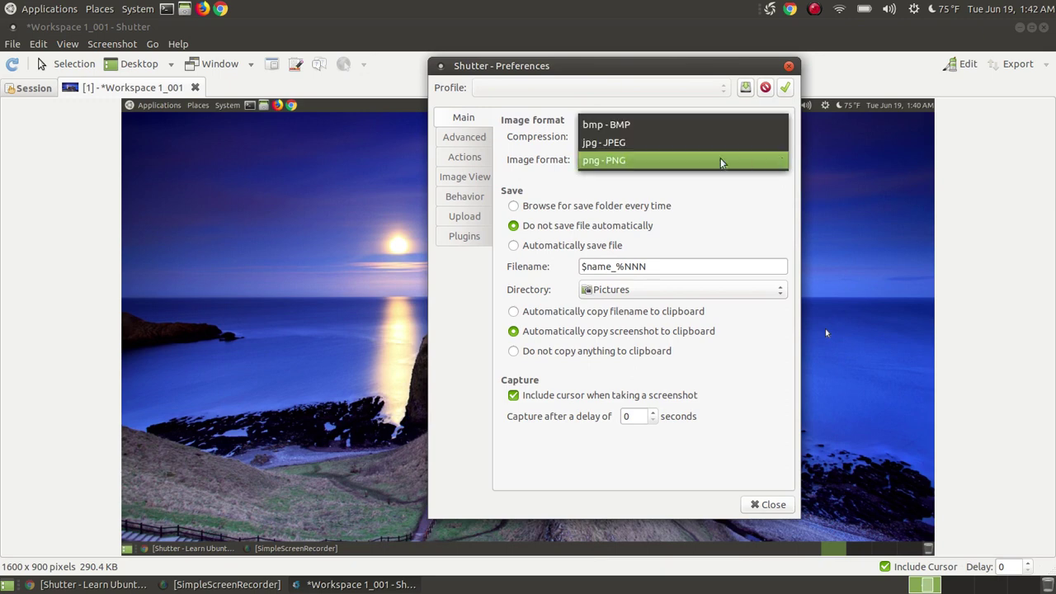
left_click(628, 141)
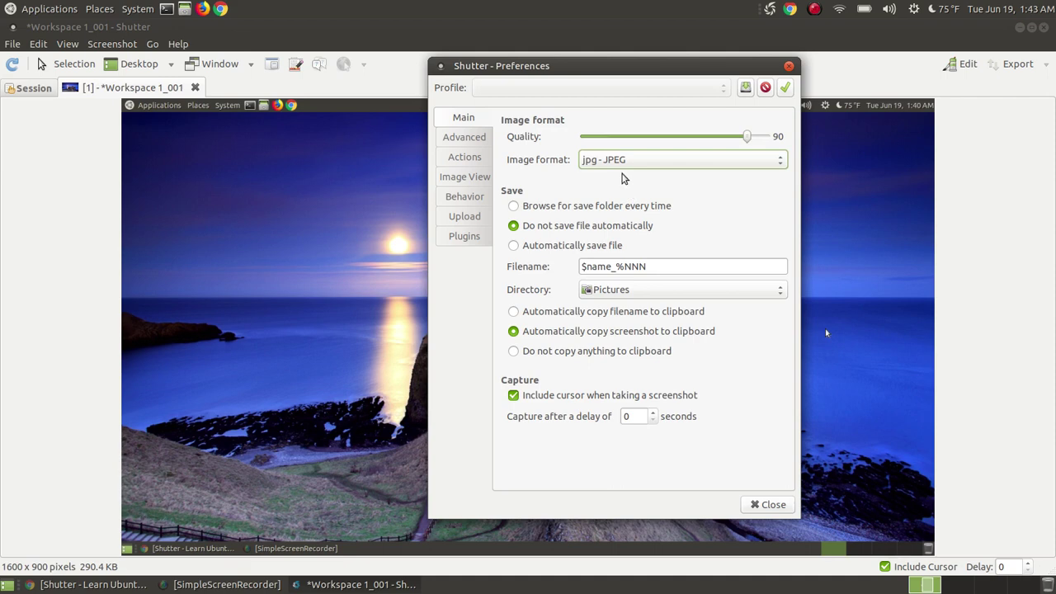
Enable automatic file saving and set the save directory to the Screenshots folder inside Pictures.
left_click(519, 248)
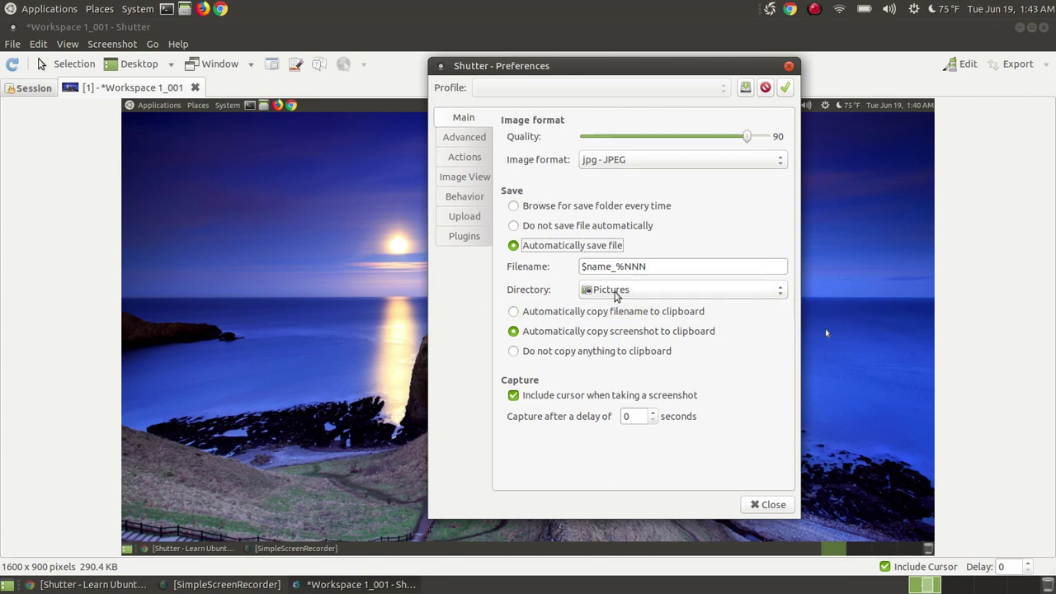
left_click(776, 291)
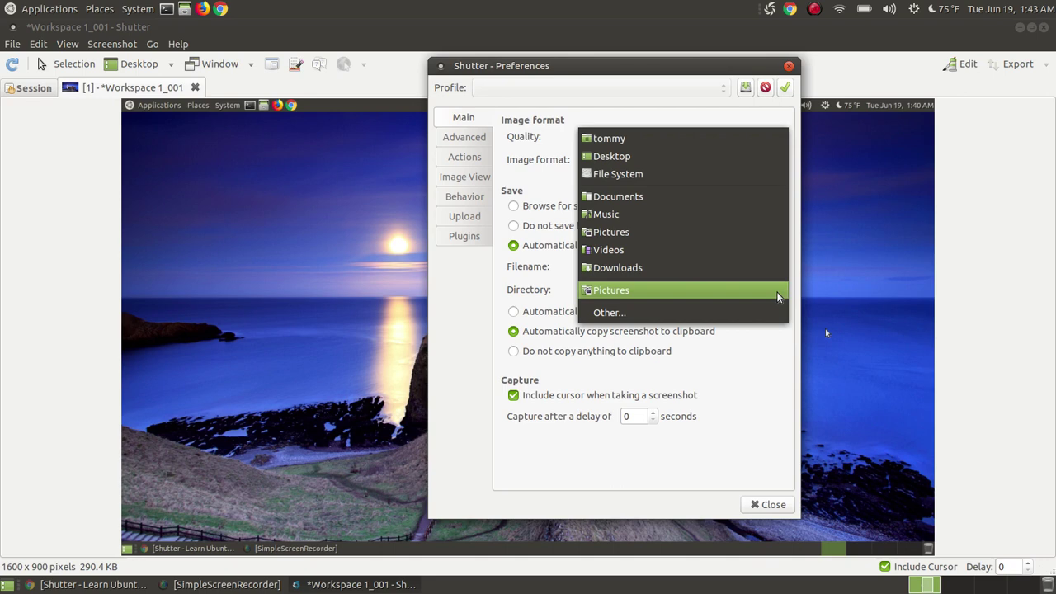
left_click(627, 309)
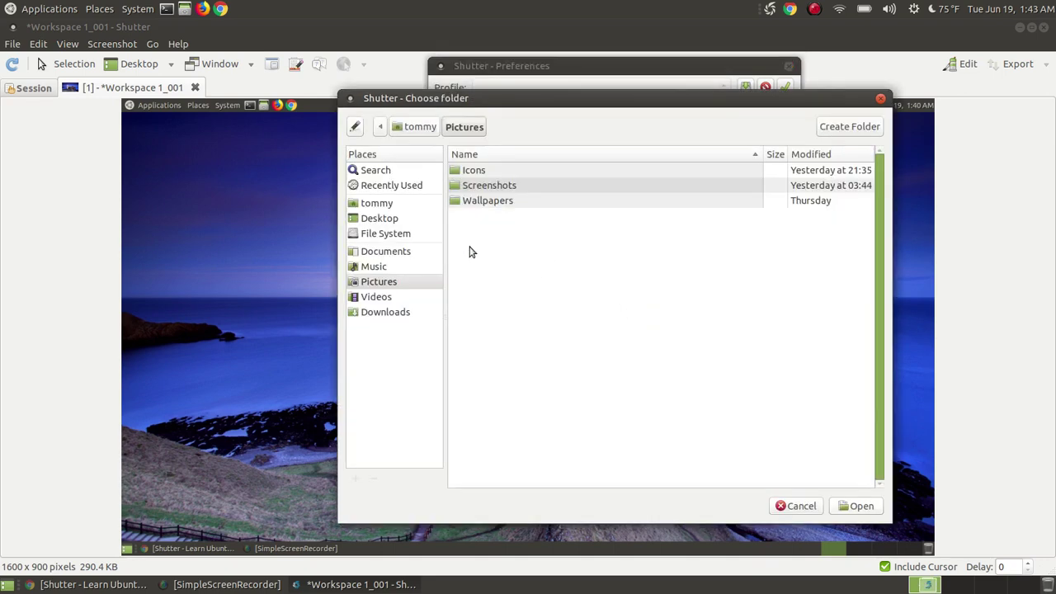
double_click(478, 190)
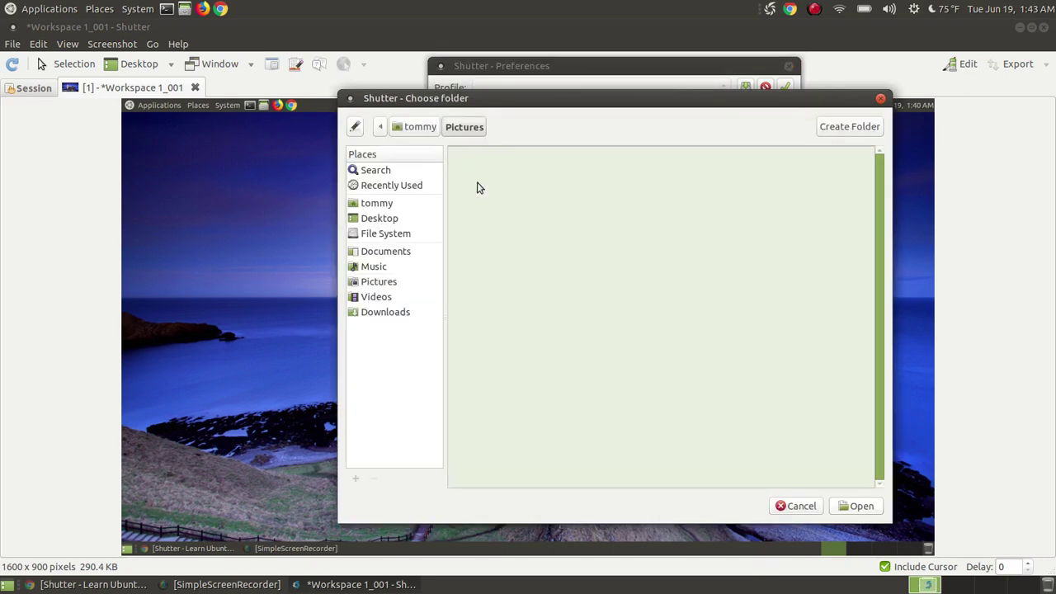
left_click(855, 506)
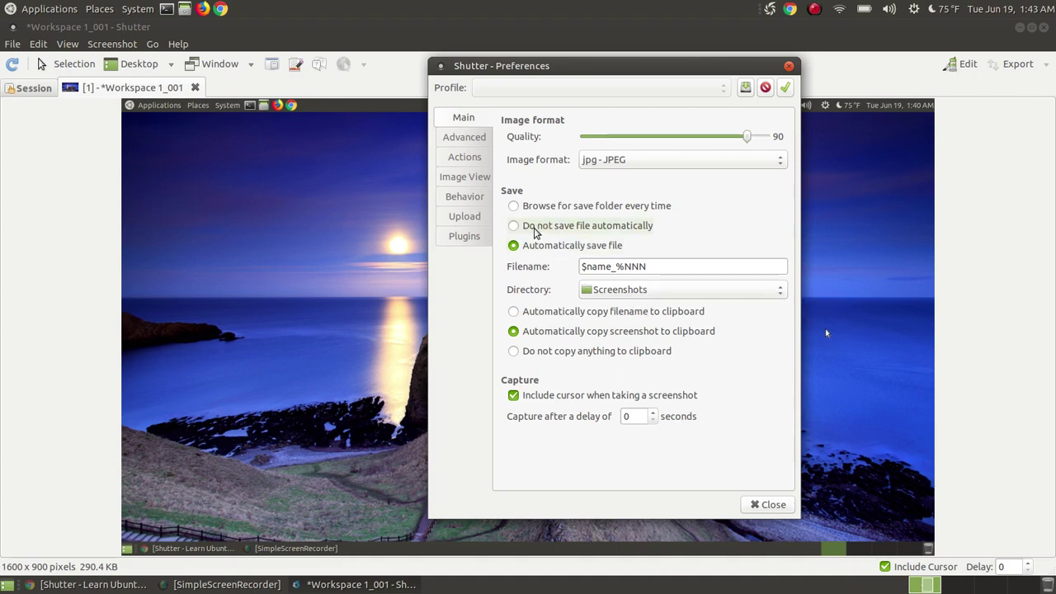
Set the save behaviour to "Do not save file automatically".
mouse_move(631, 279)
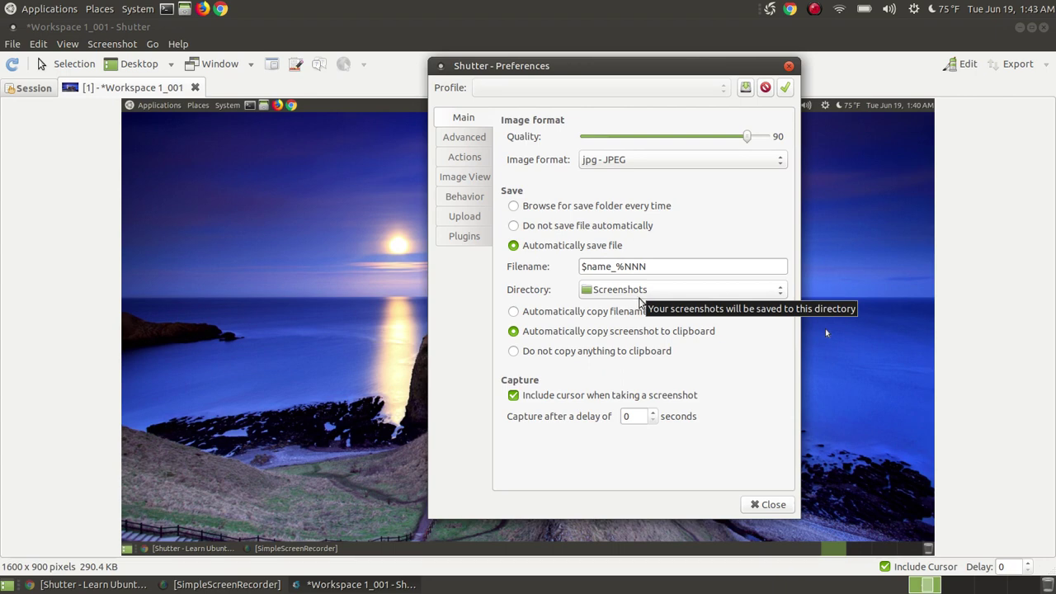
left_click(515, 226)
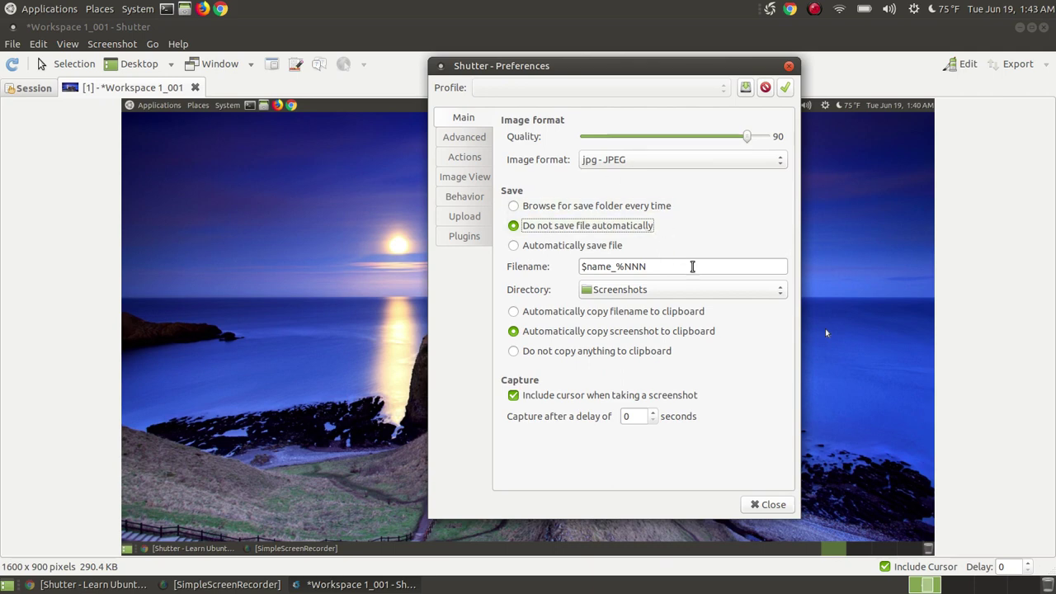
Examine the filename wildcards and the Advanced, Actions, Image View, Behavior, Upload and Plugins settings in Shutter's preferences.
mouse_move(514, 262)
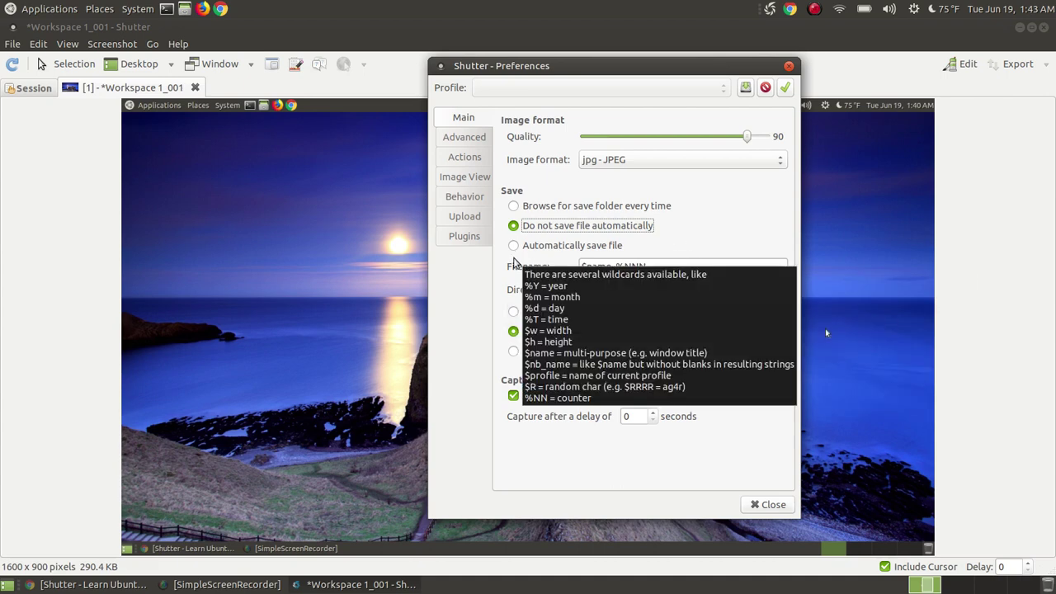
left_click(456, 141)
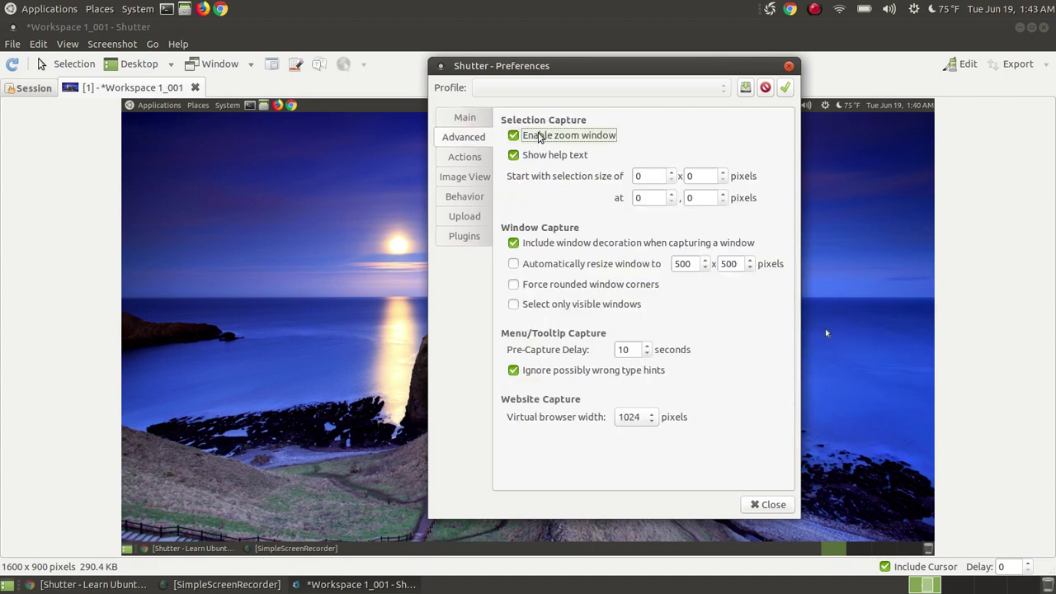
left_click(468, 158)
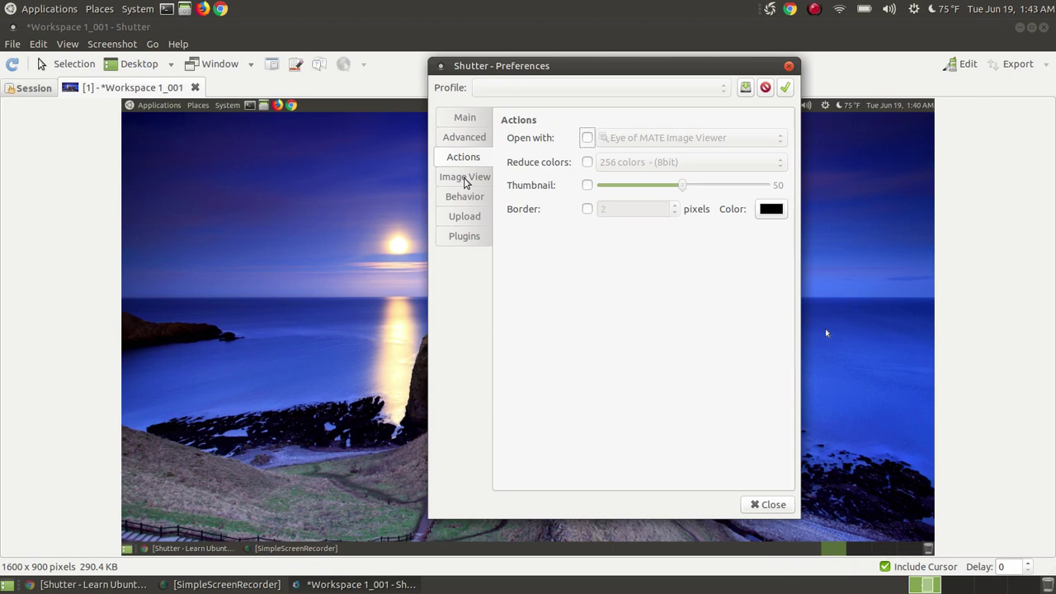
left_click(464, 180)
left_click(465, 196)
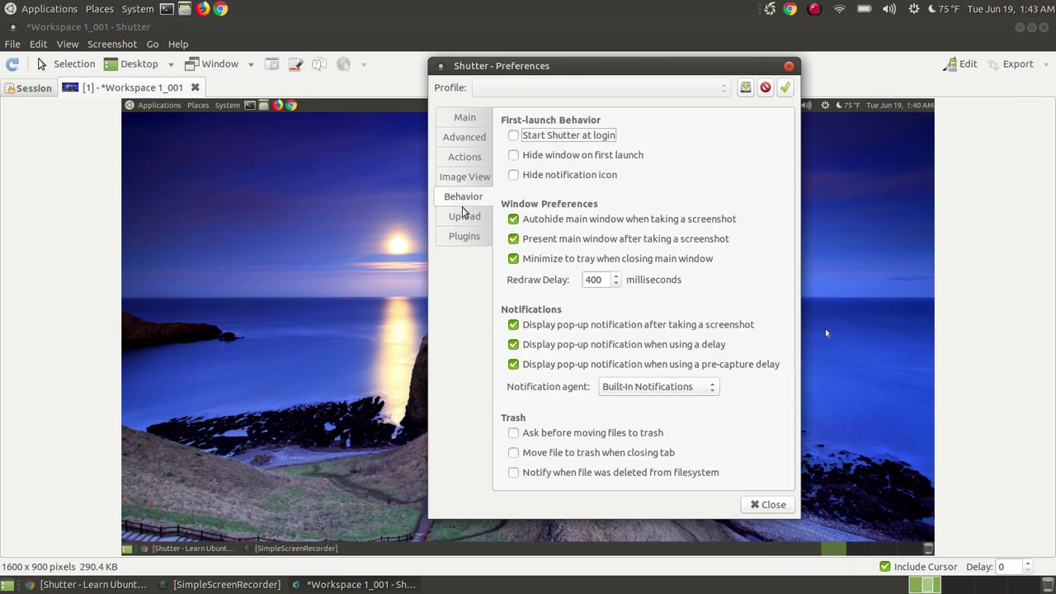
left_click(464, 216)
left_click(464, 236)
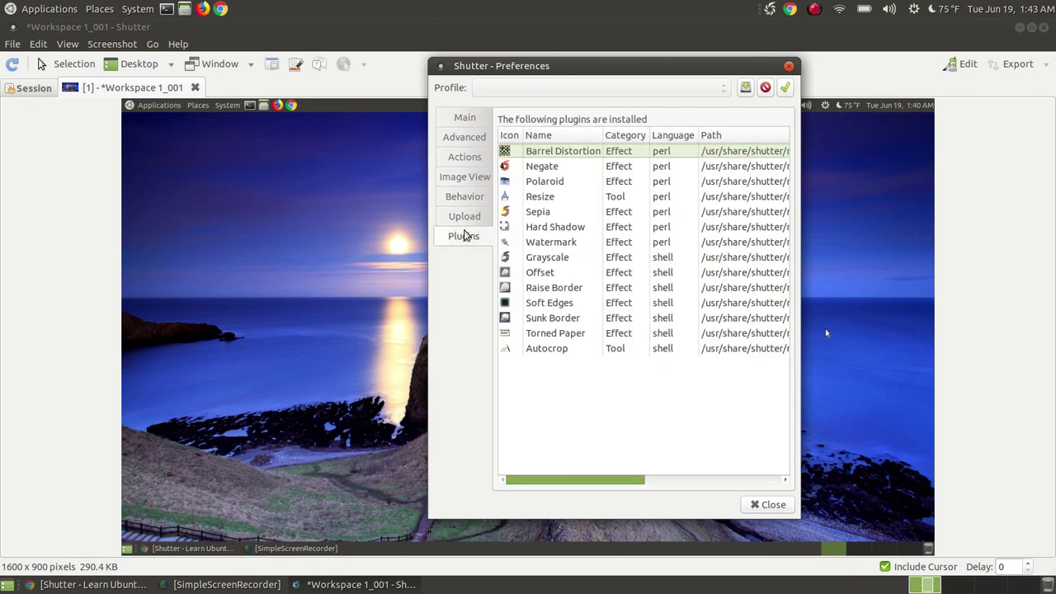
left_click(462, 198)
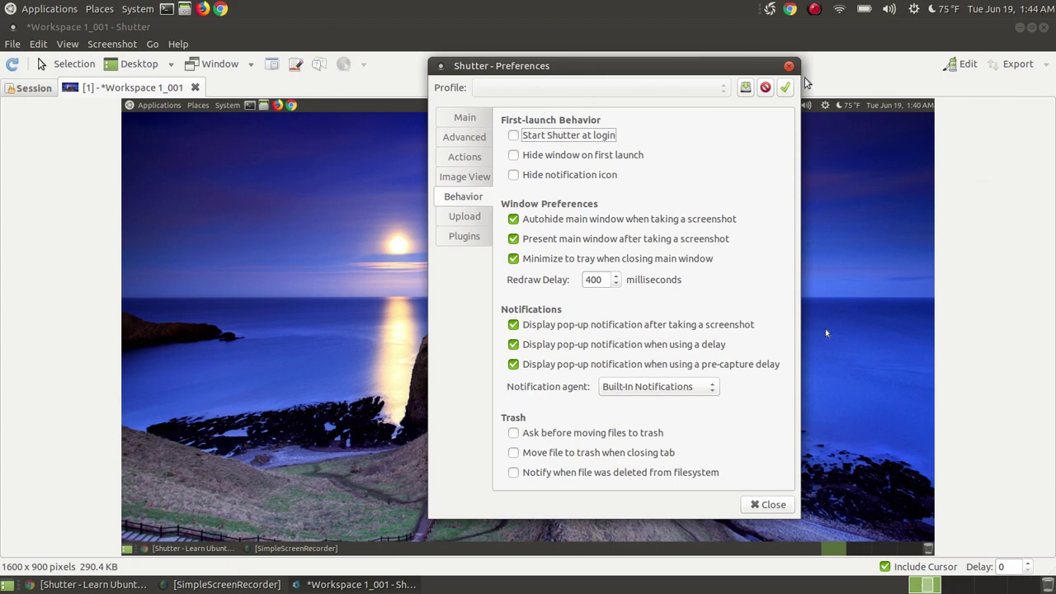
Minimize the main window to examine the capture options offered by Shutter's notification icon, and restore the window.
left_click(1020, 28)
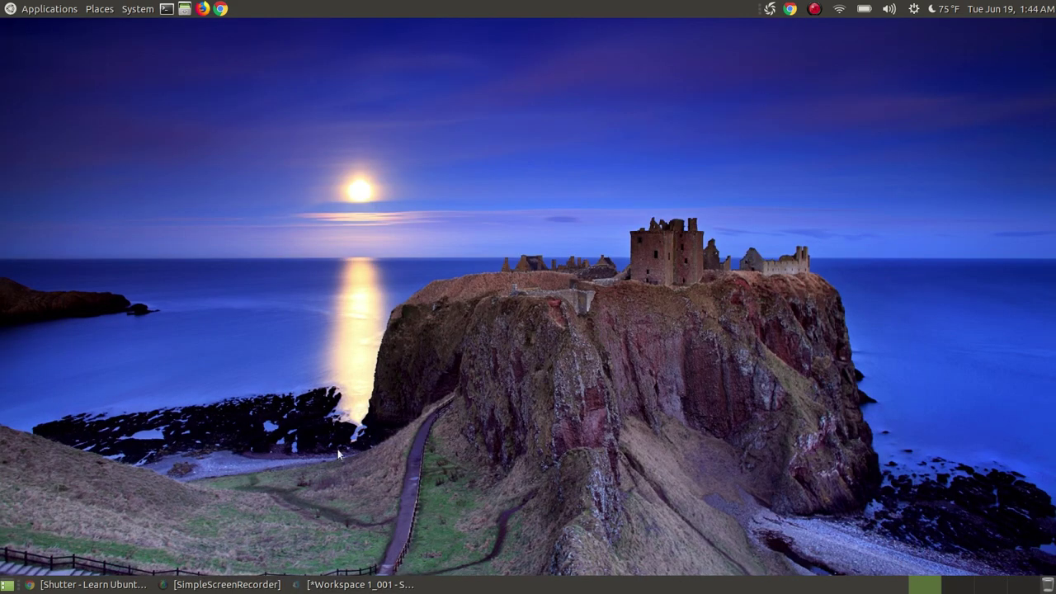
left_click(767, 12)
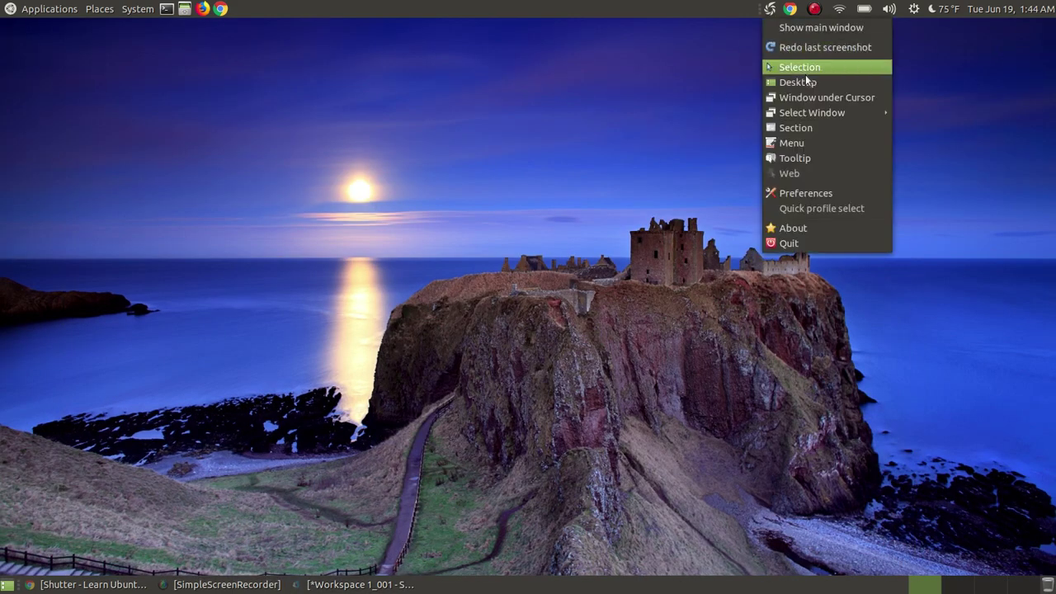
left_click(532, 73)
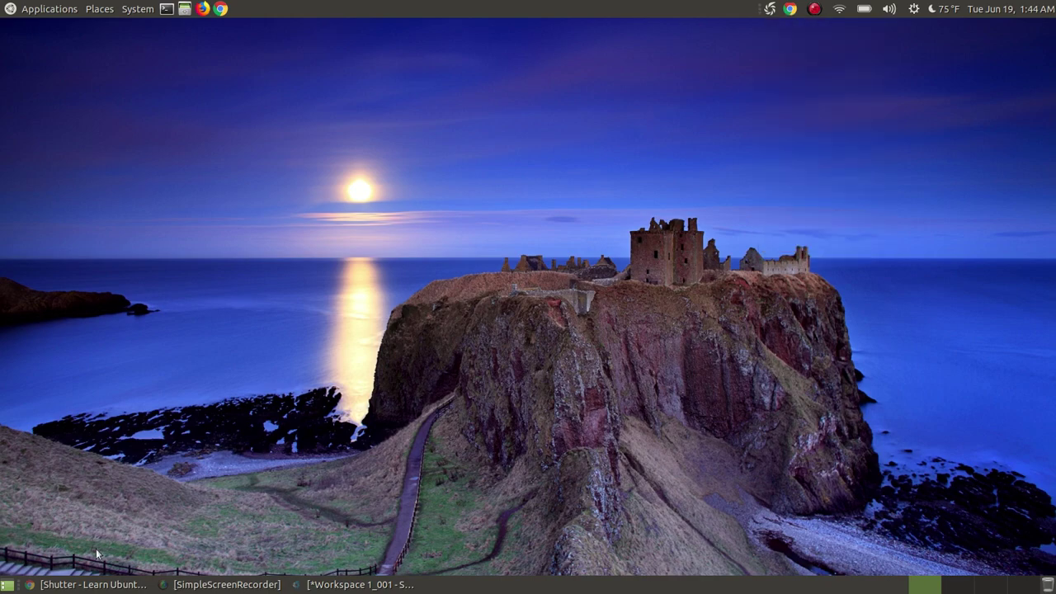
left_click(349, 583)
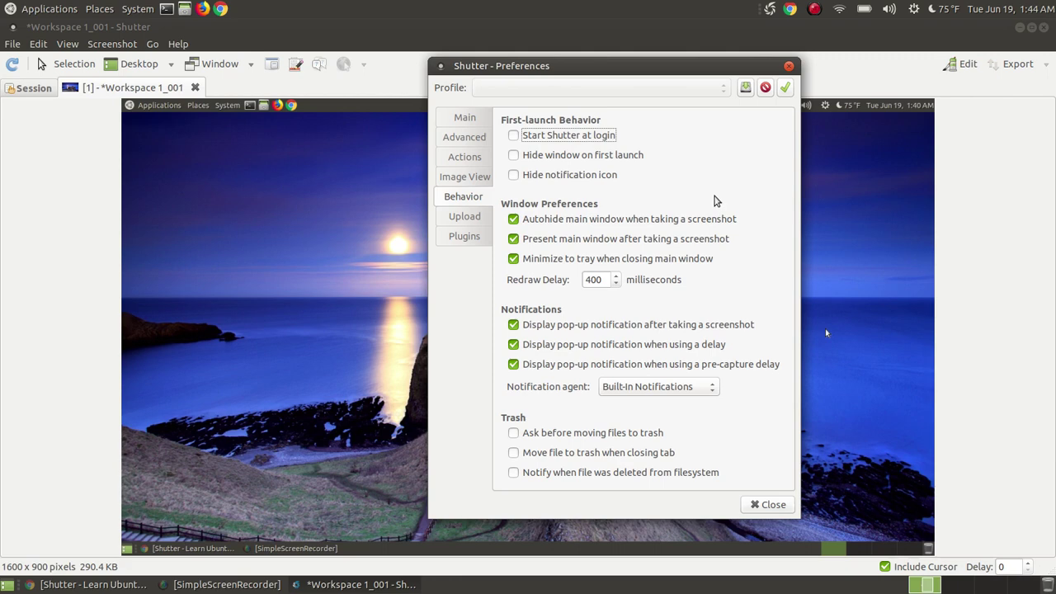
Close the preferences and the Shutter main window.
left_click(789, 66)
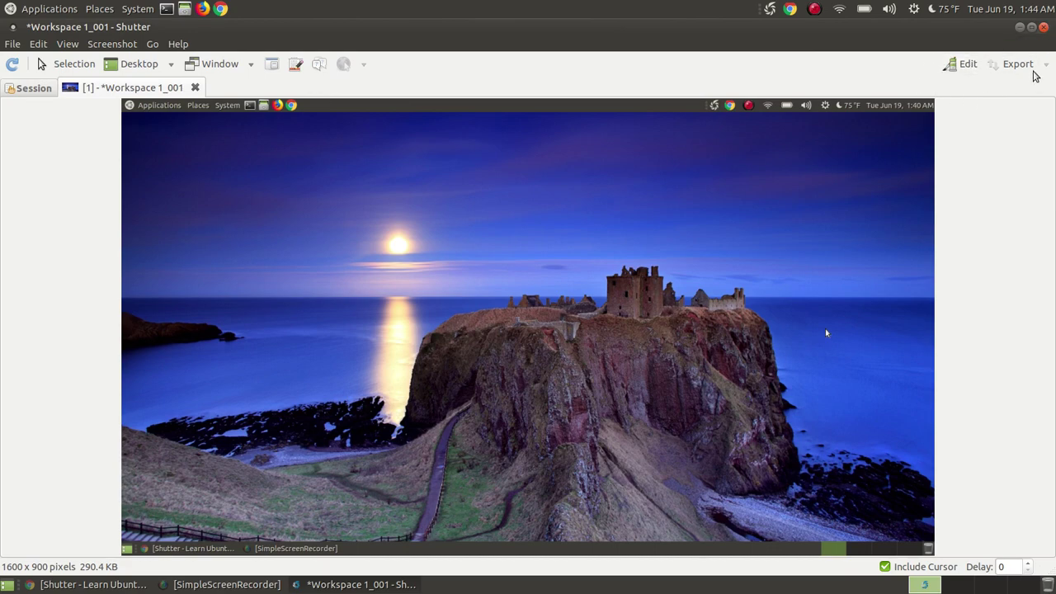
left_click(1044, 27)
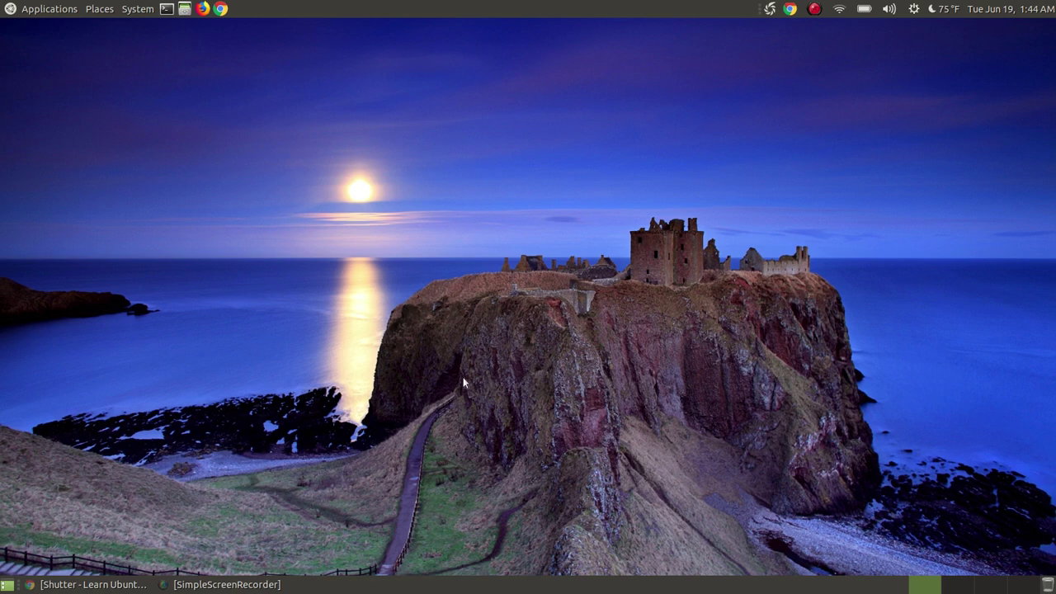